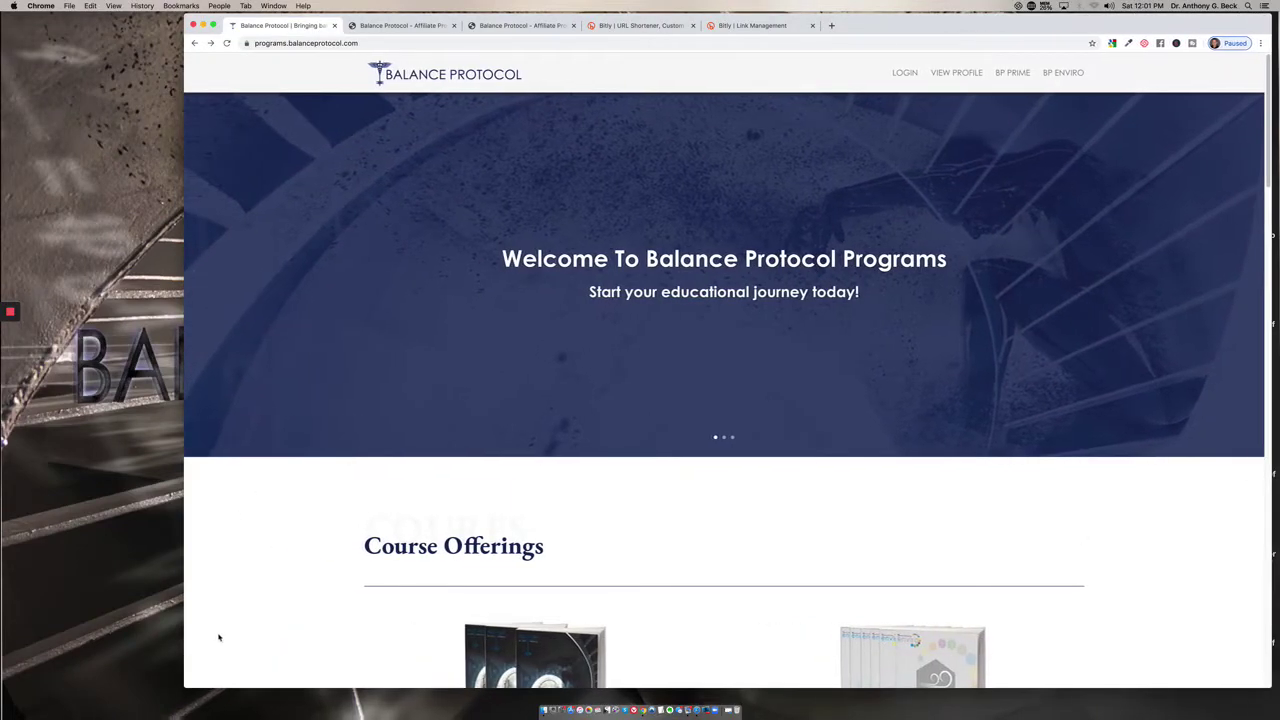
Step: Widen the Chrome window and scroll the Balance Protocol homepage from its courses down to the footer
left_click_drag(184, 688, 44, 678)
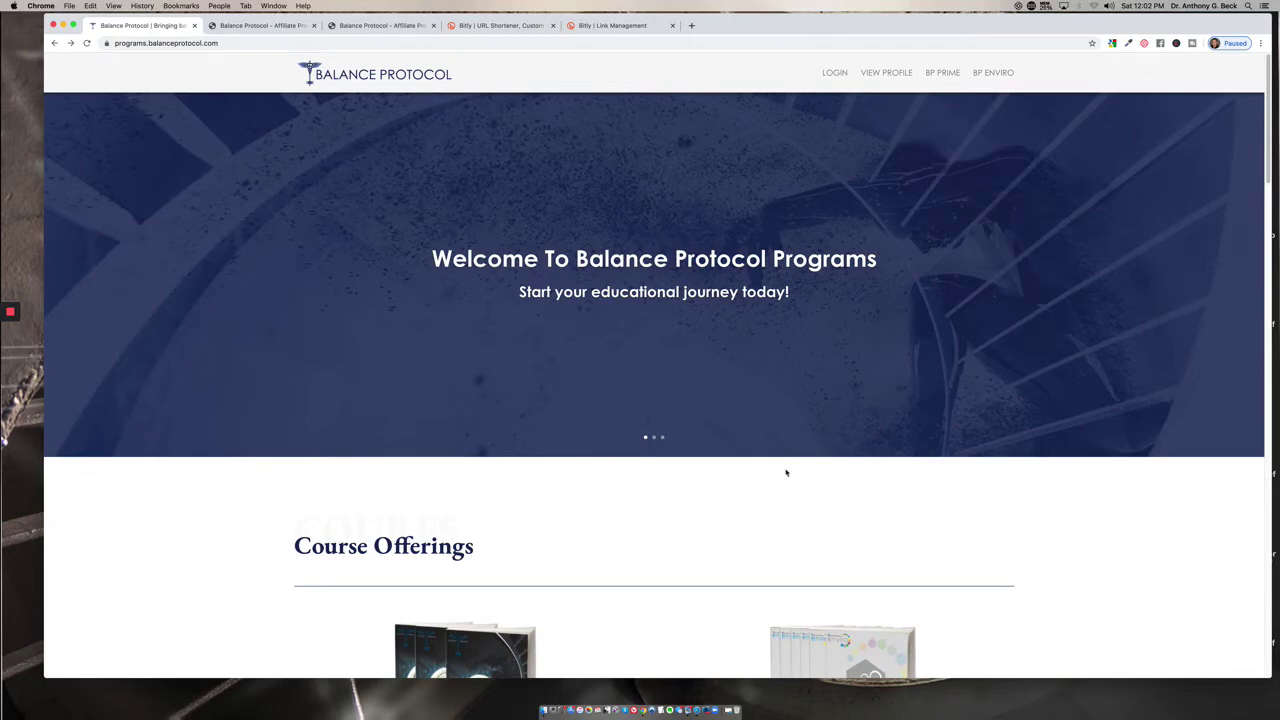
scroll(761, 400, "down", 2)
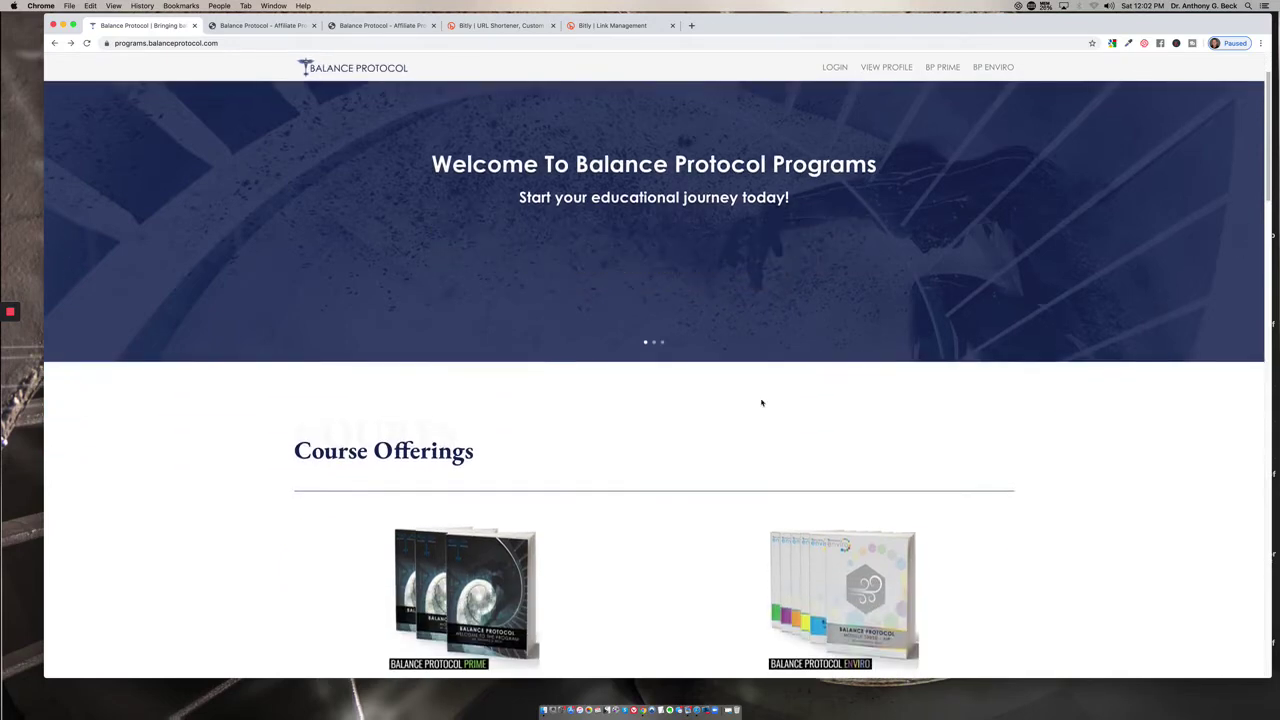
scroll(761, 403, "down", 2)
scroll(761, 403, "down", 4)
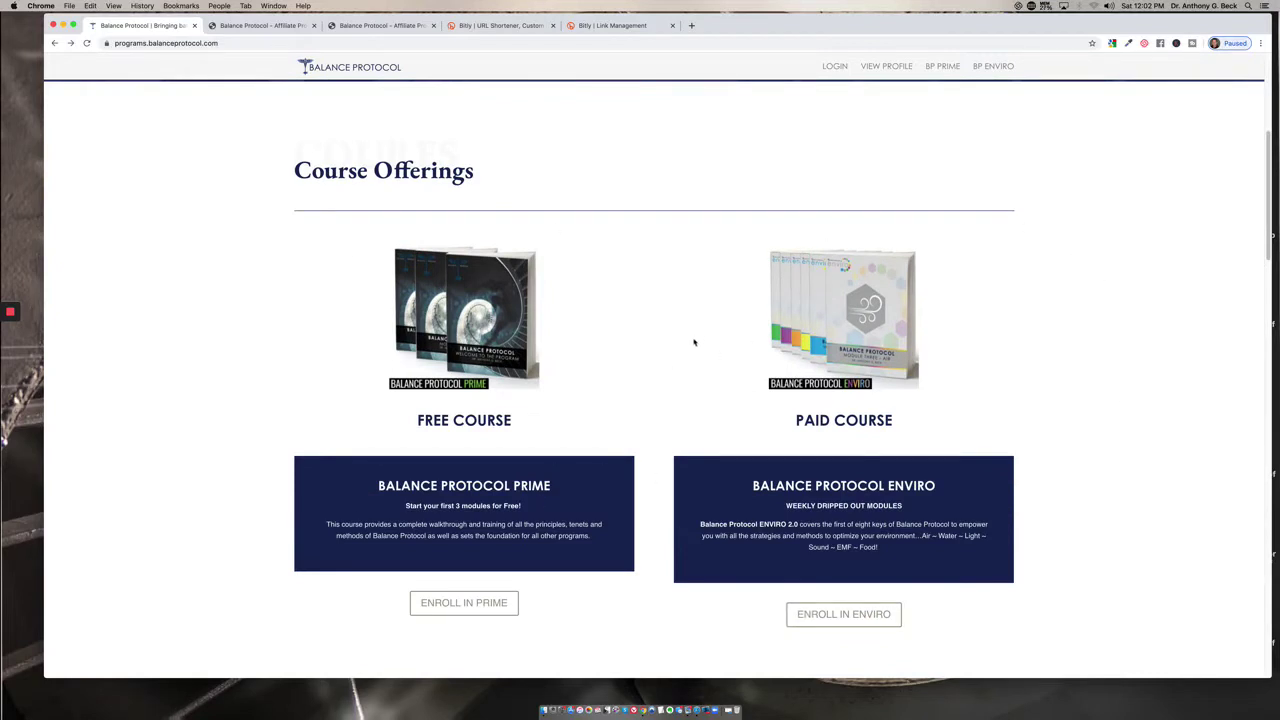
scroll(668, 350, "down", 2)
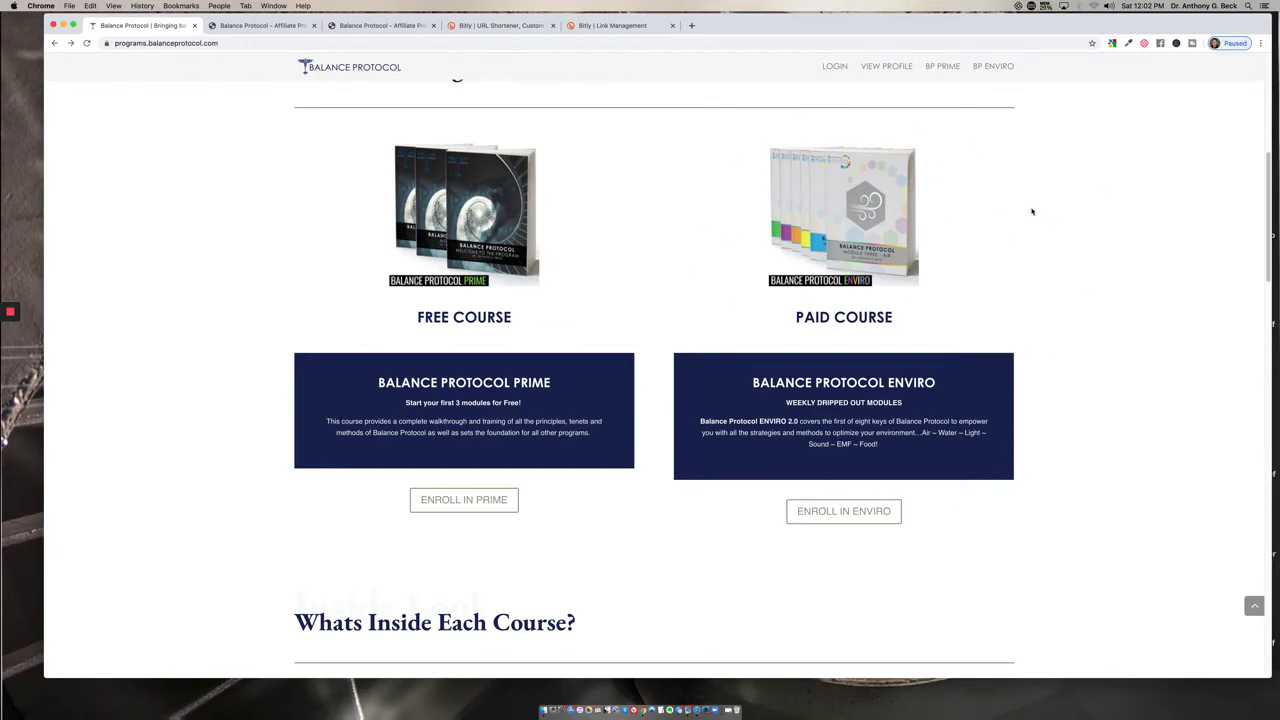
scroll(766, 401, "down", 1)
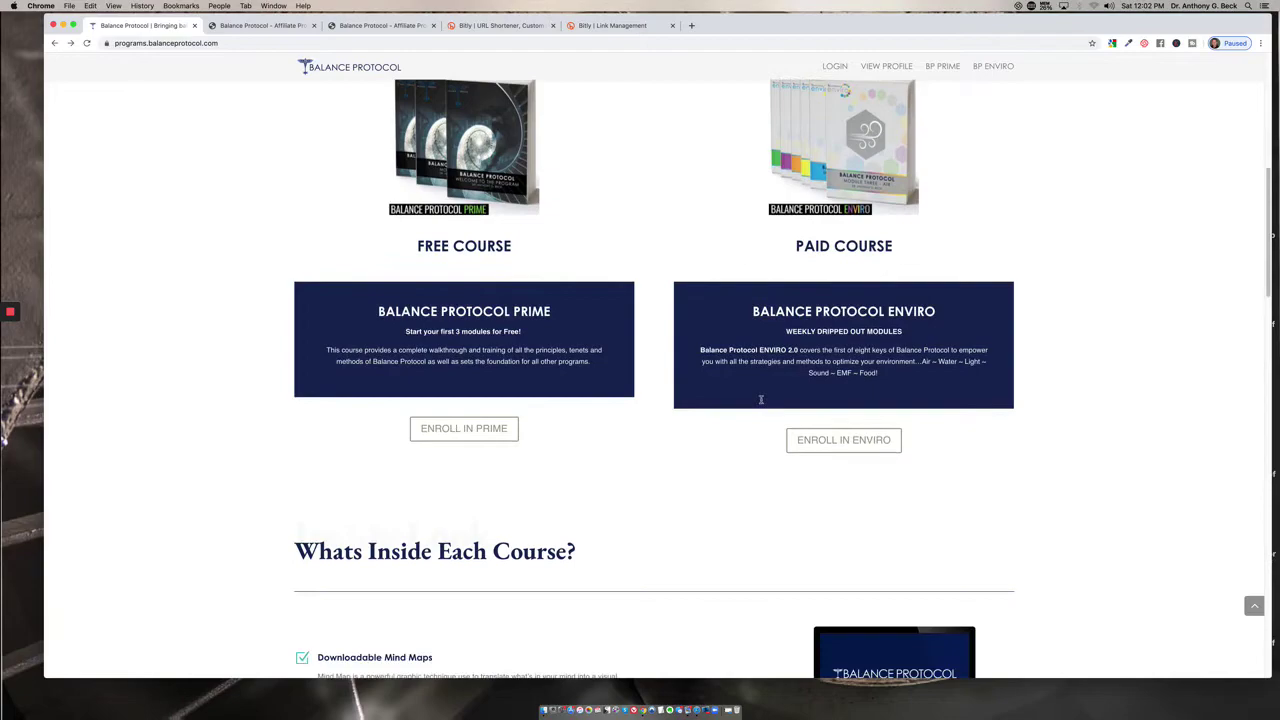
scroll(766, 401, "down", 3)
scroll(760, 402, "down", 1)
scroll(755, 404, "down", 1)
scroll(755, 404, "down", 1)
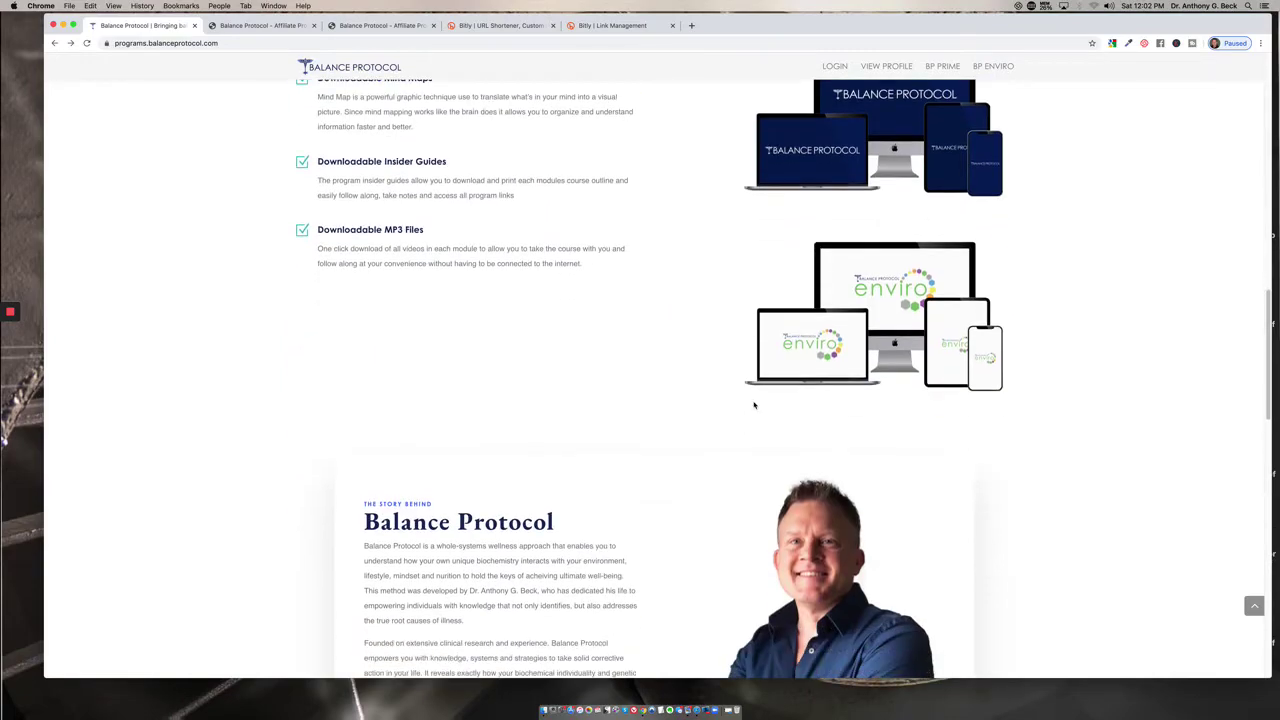
scroll(754, 405, "down", 1)
scroll(731, 411, "down", 5)
scroll(730, 412, "down", 8)
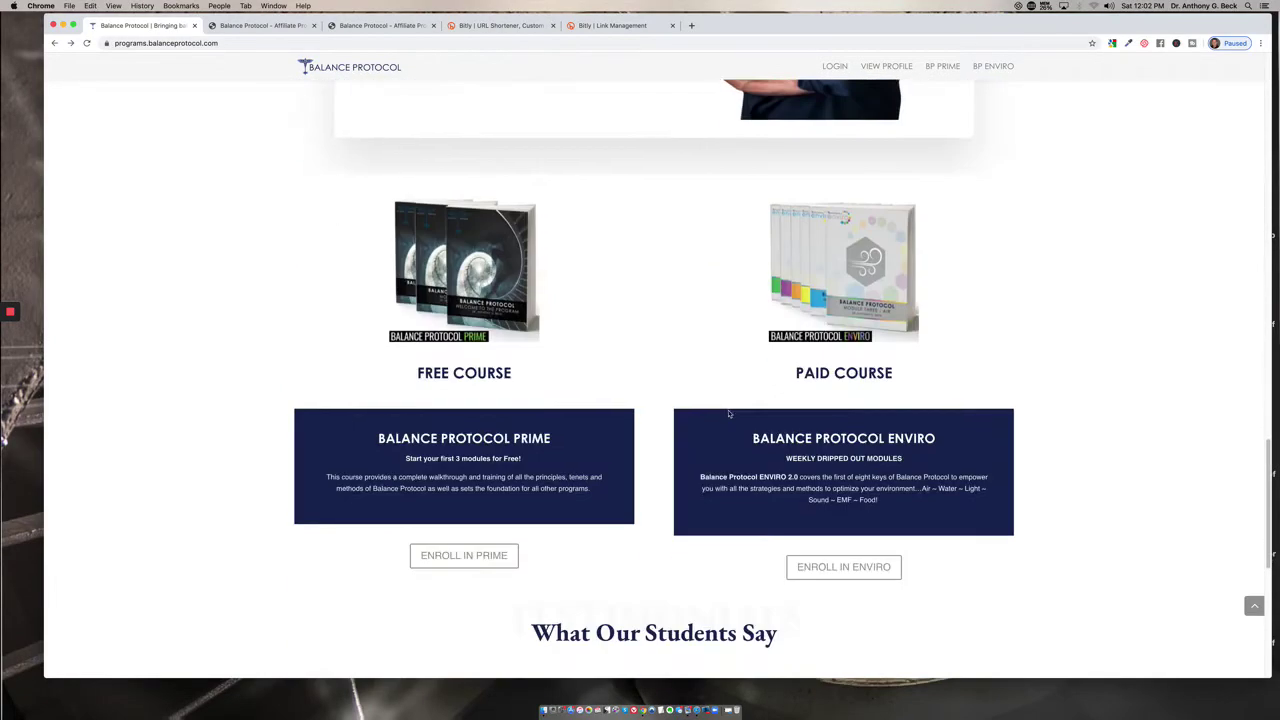
scroll(727, 415, "down", 10)
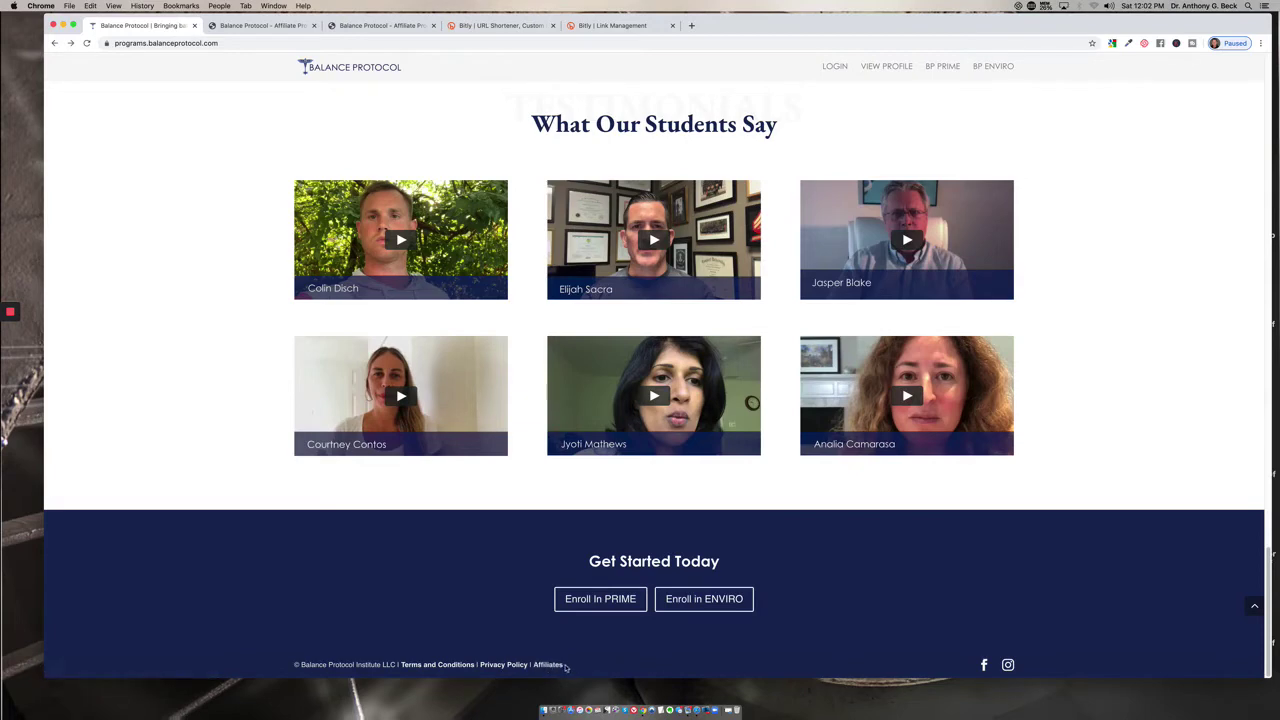
left_click(555, 667)
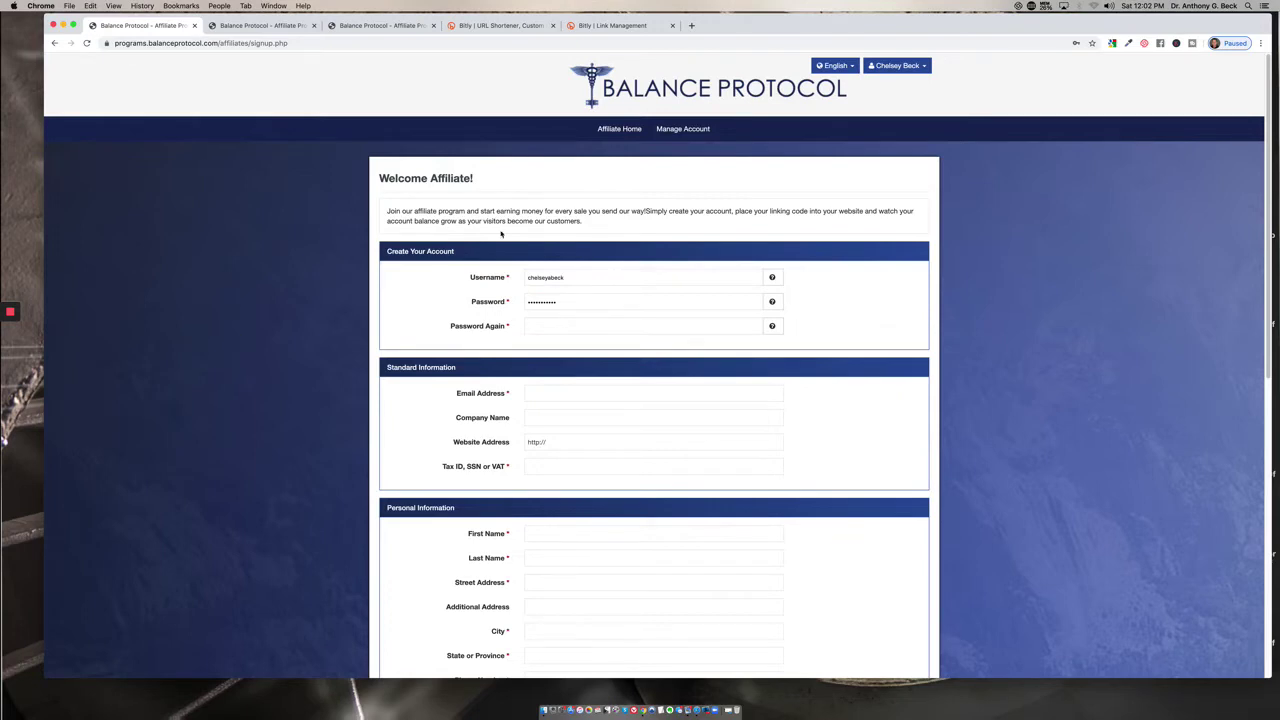
scroll(440, 216, "down", 1)
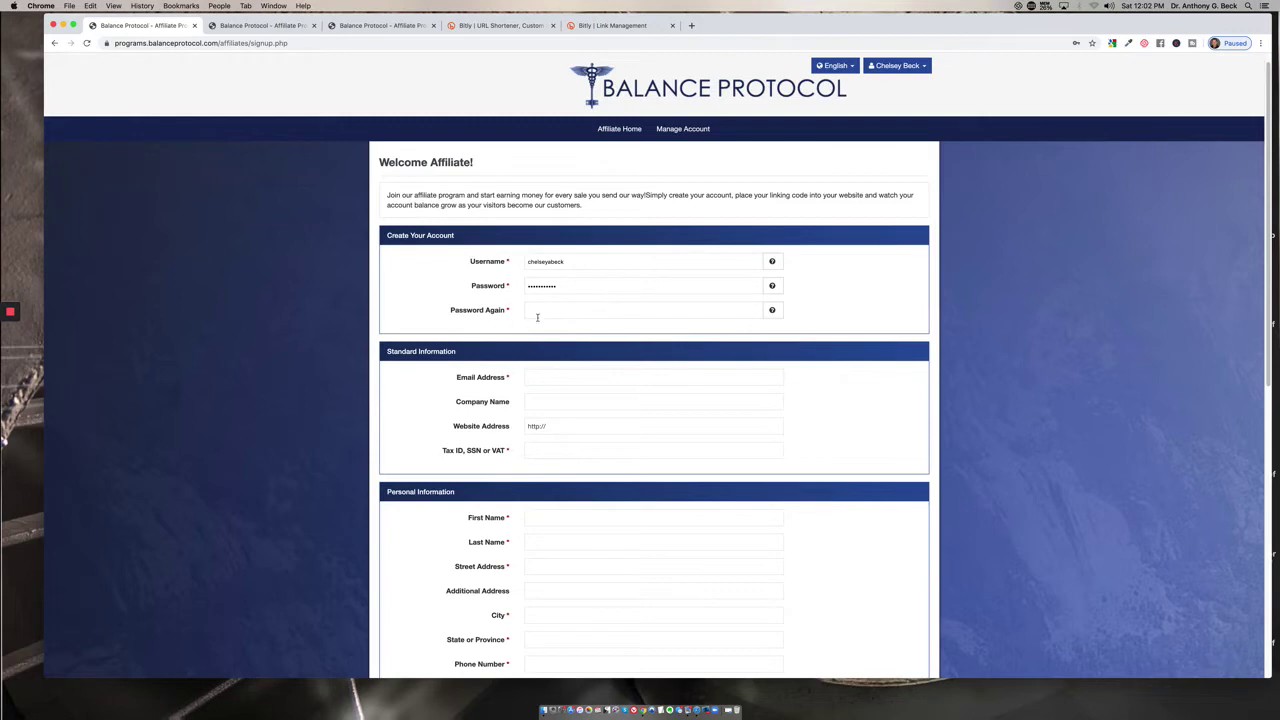
scroll(546, 329, "down", 2)
scroll(546, 329, "down", 2)
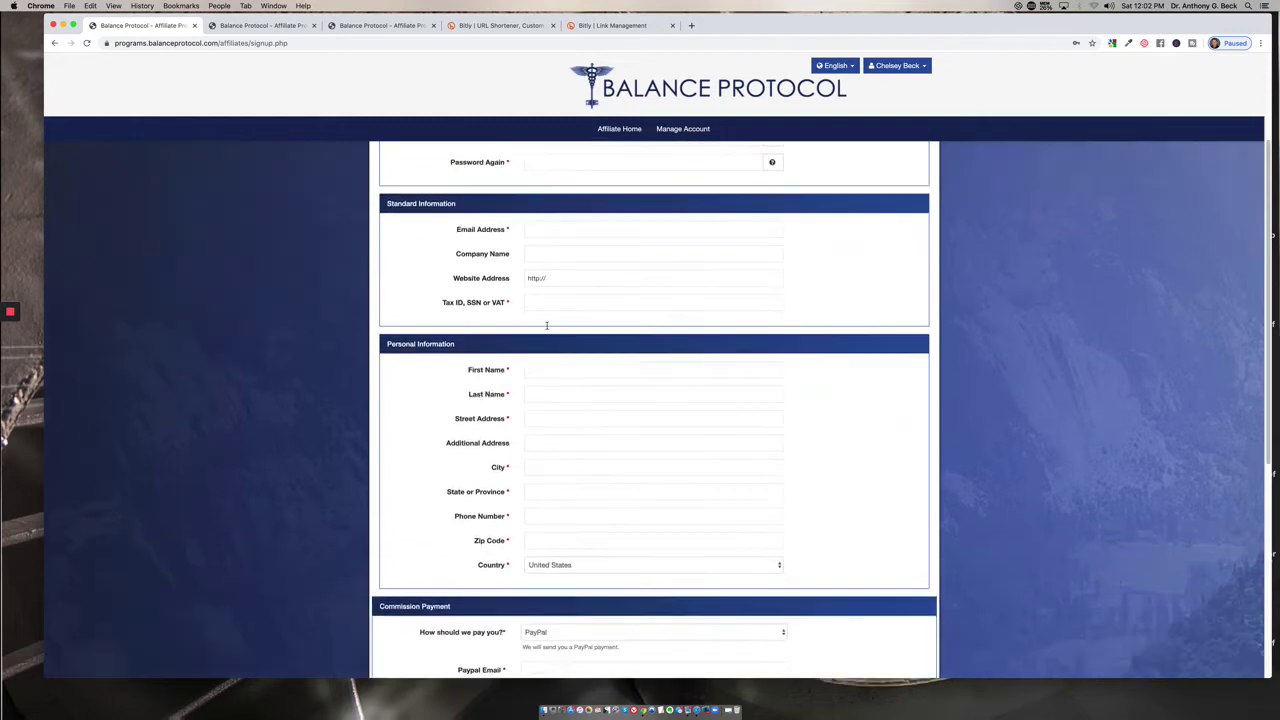
scroll(500, 290, "down", 1)
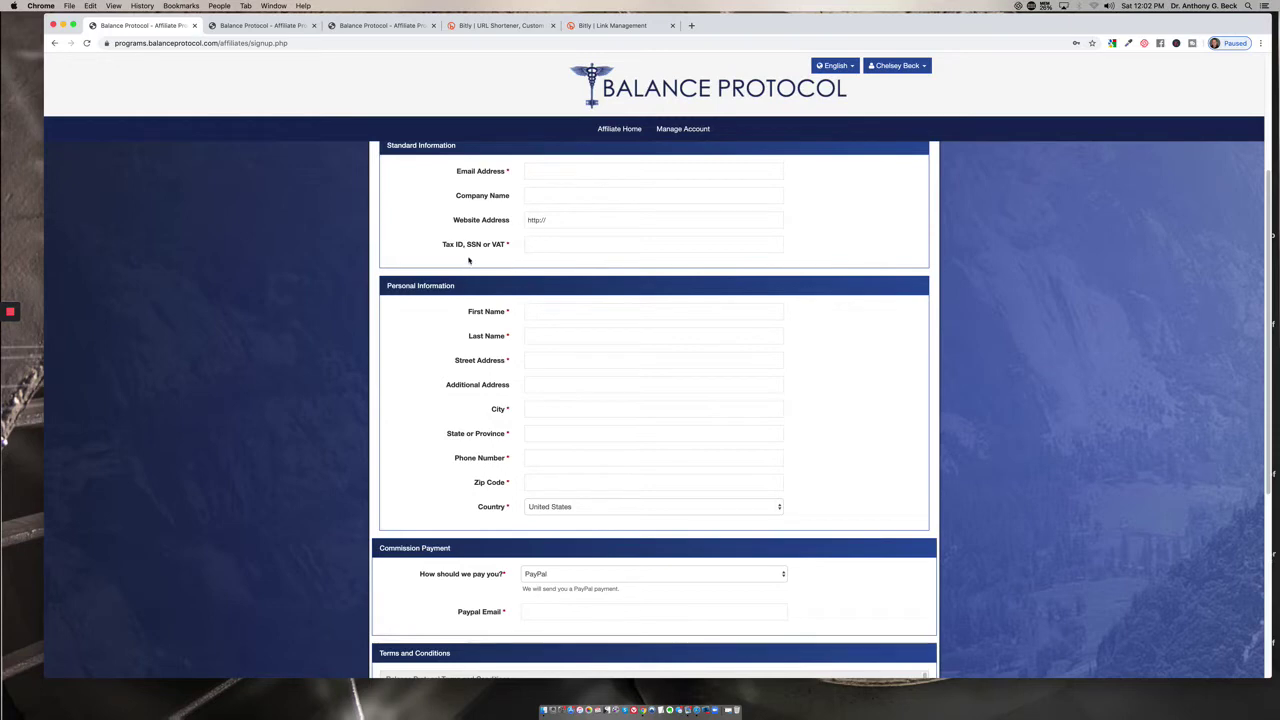
scroll(468, 266, "up", 1)
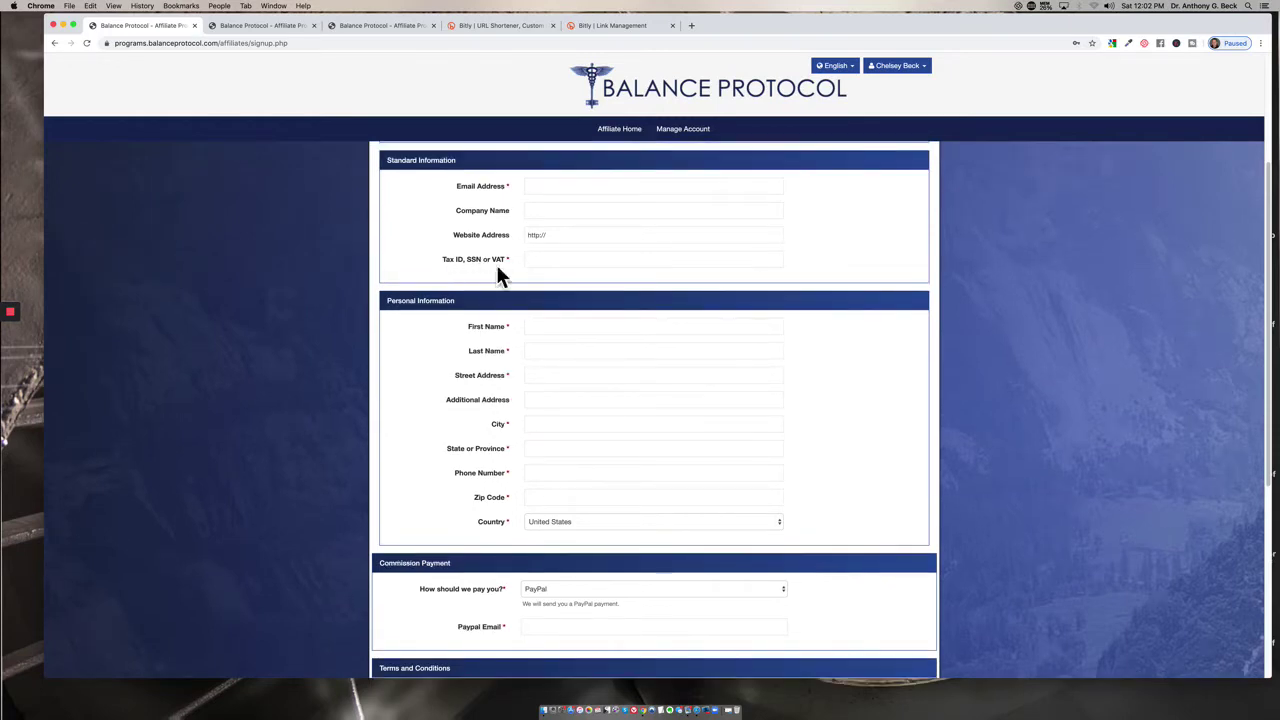
scroll(490, 272, "down", 1)
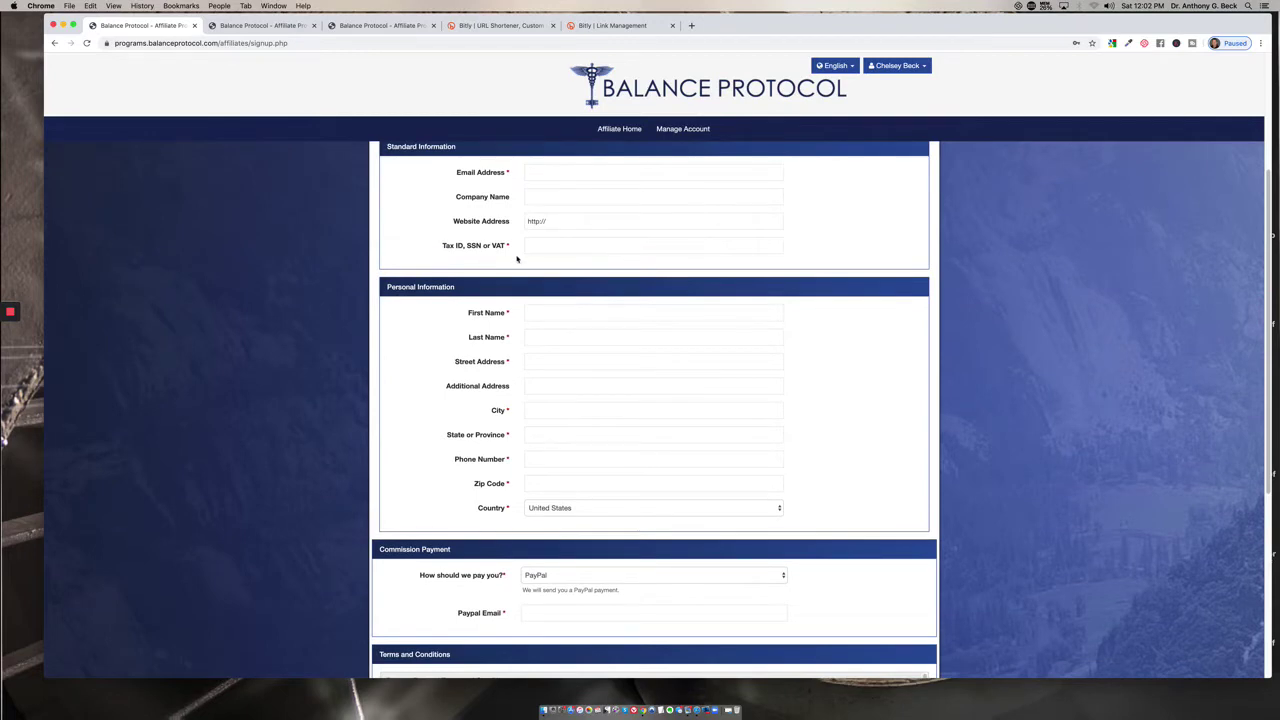
scroll(545, 248, "down", 5)
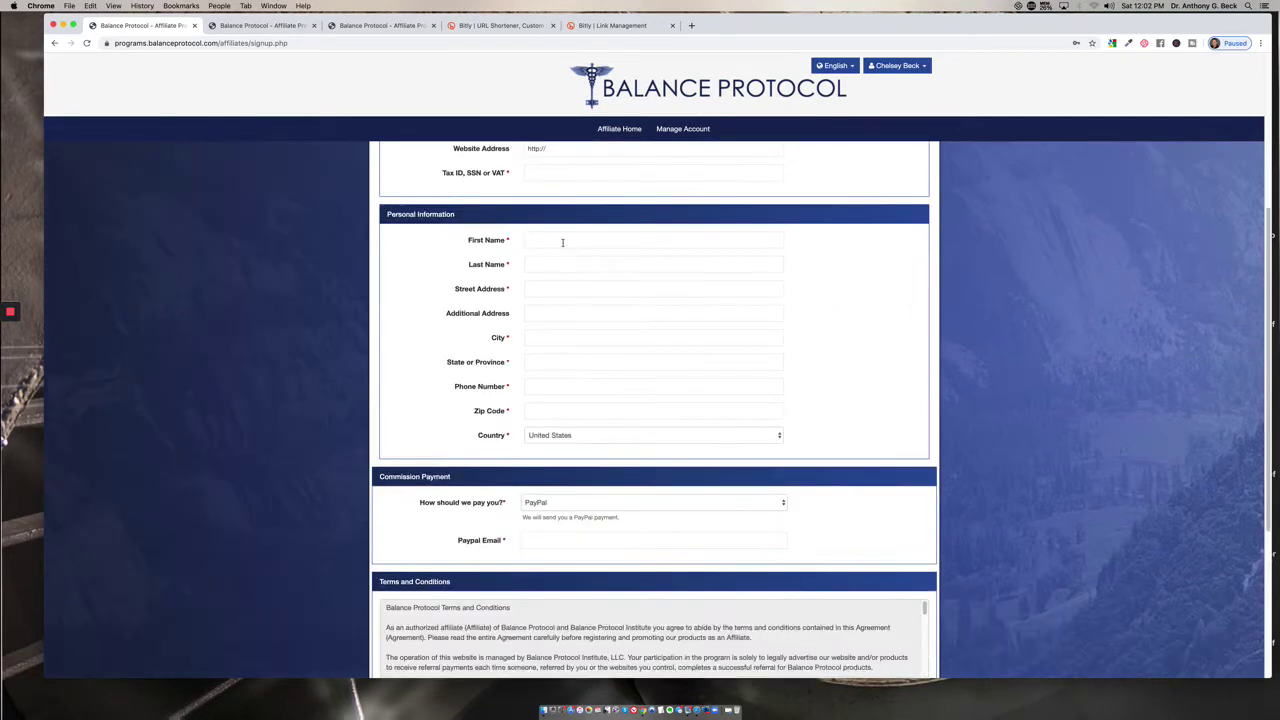
scroll(474, 449, "down", 4)
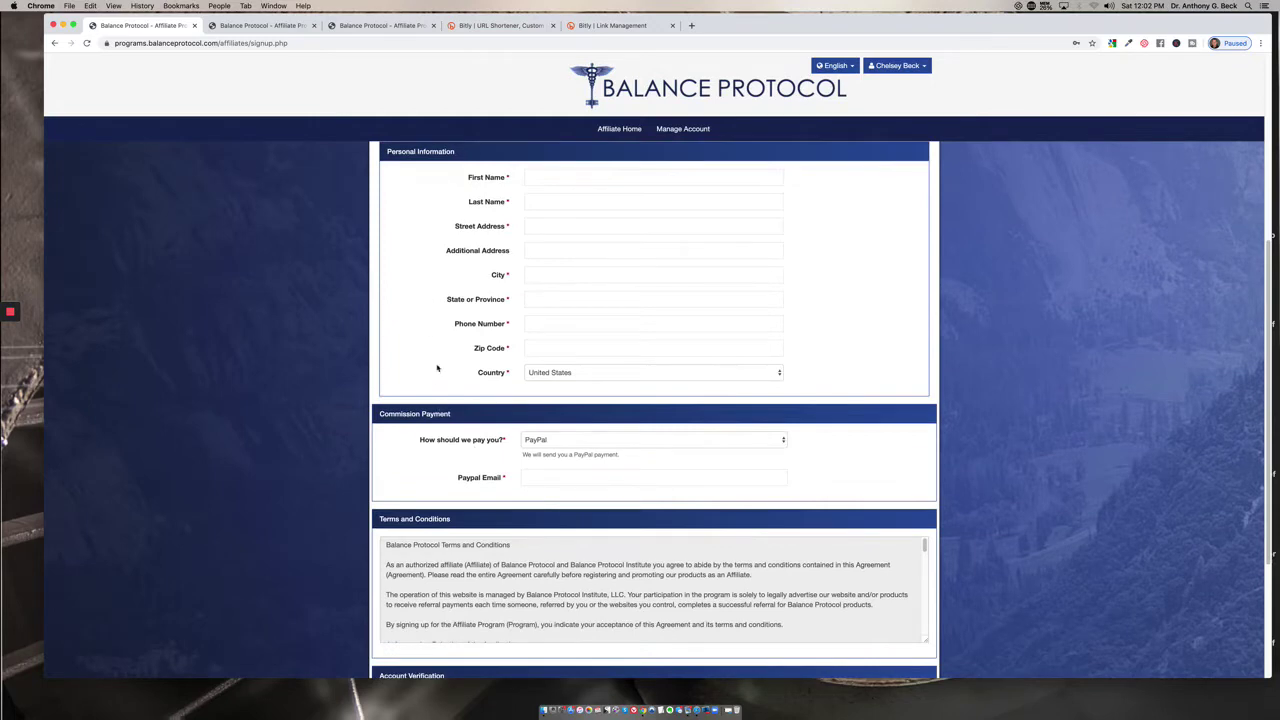
scroll(437, 368, "down", 5)
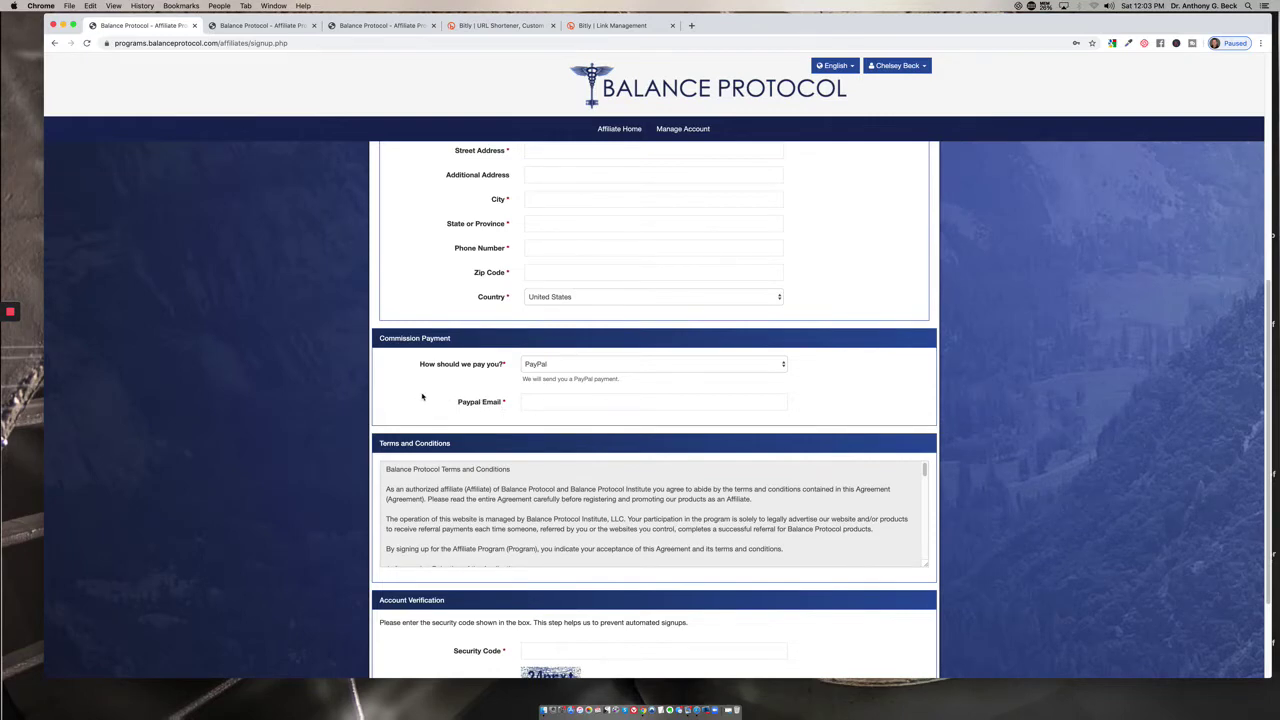
scroll(431, 388, "down", 1)
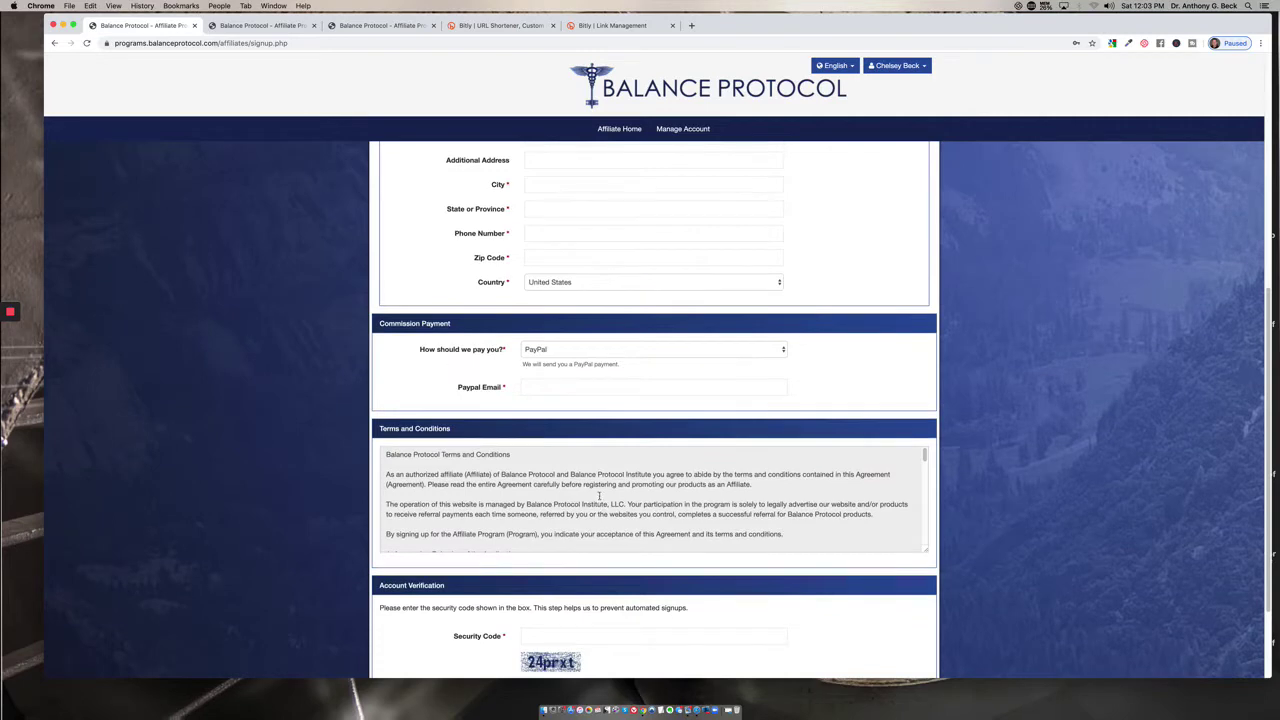
scroll(600, 495, "down", 3)
scroll(605, 490, "down", 3)
scroll(610, 486, "down", 2)
scroll(615, 481, "down", 2)
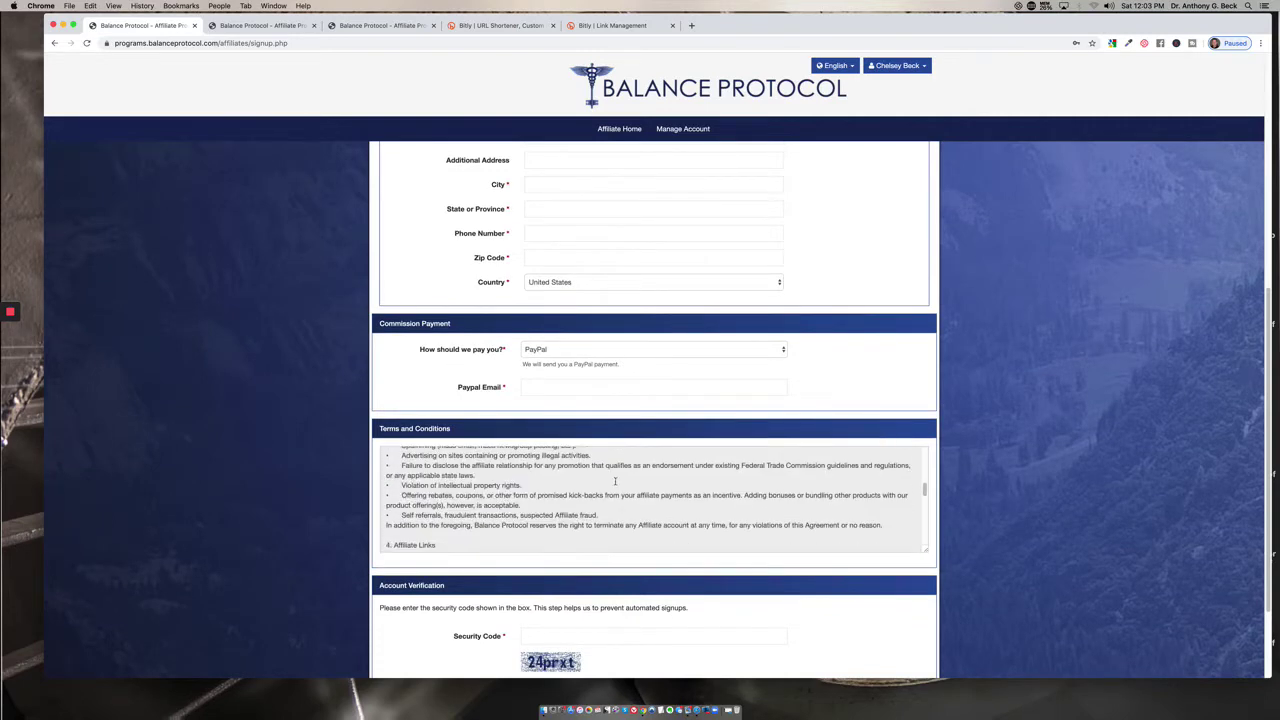
scroll(640, 480, "up", 3)
scroll(680, 479, "up", 3)
scroll(720, 478, "up", 2)
scroll(760, 477, "up", 2)
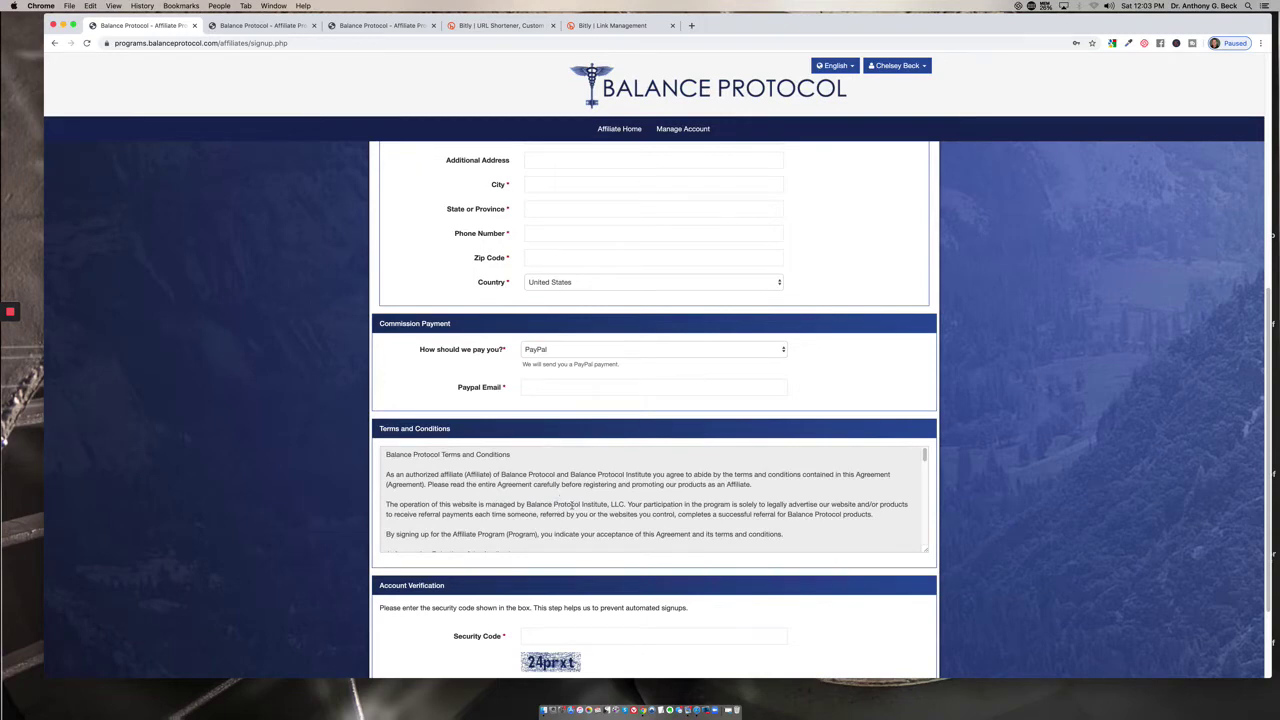
scroll(572, 505, "down", 1)
scroll(571, 506, "down", 1)
scroll(571, 506, "down", 1)
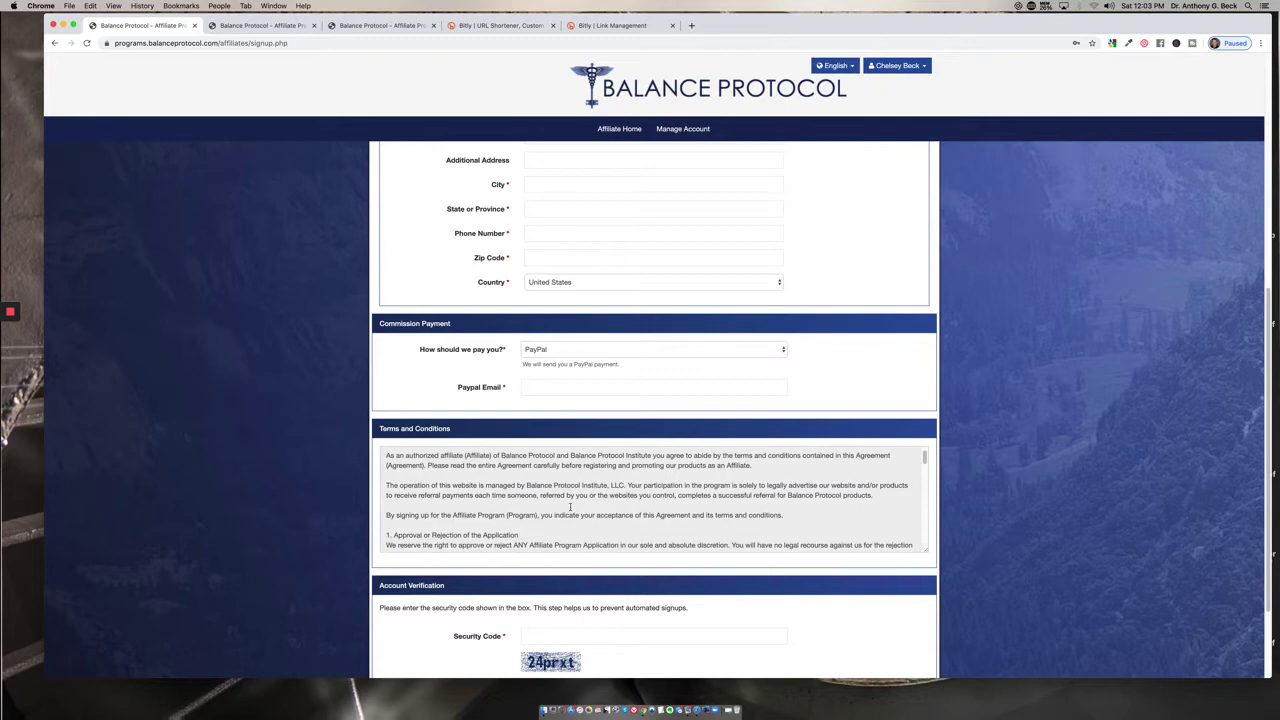
scroll(570, 507, "down", 2)
scroll(580, 503, "down", 1)
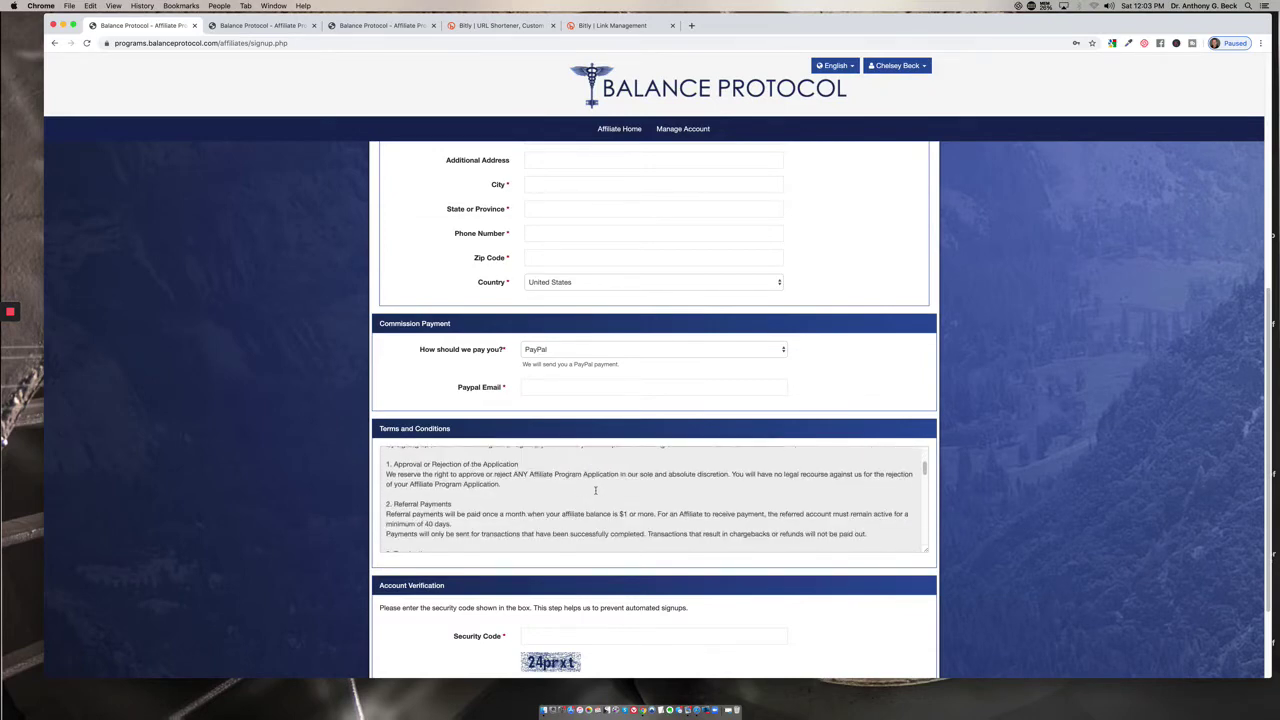
scroll(598, 491, "down", 2)
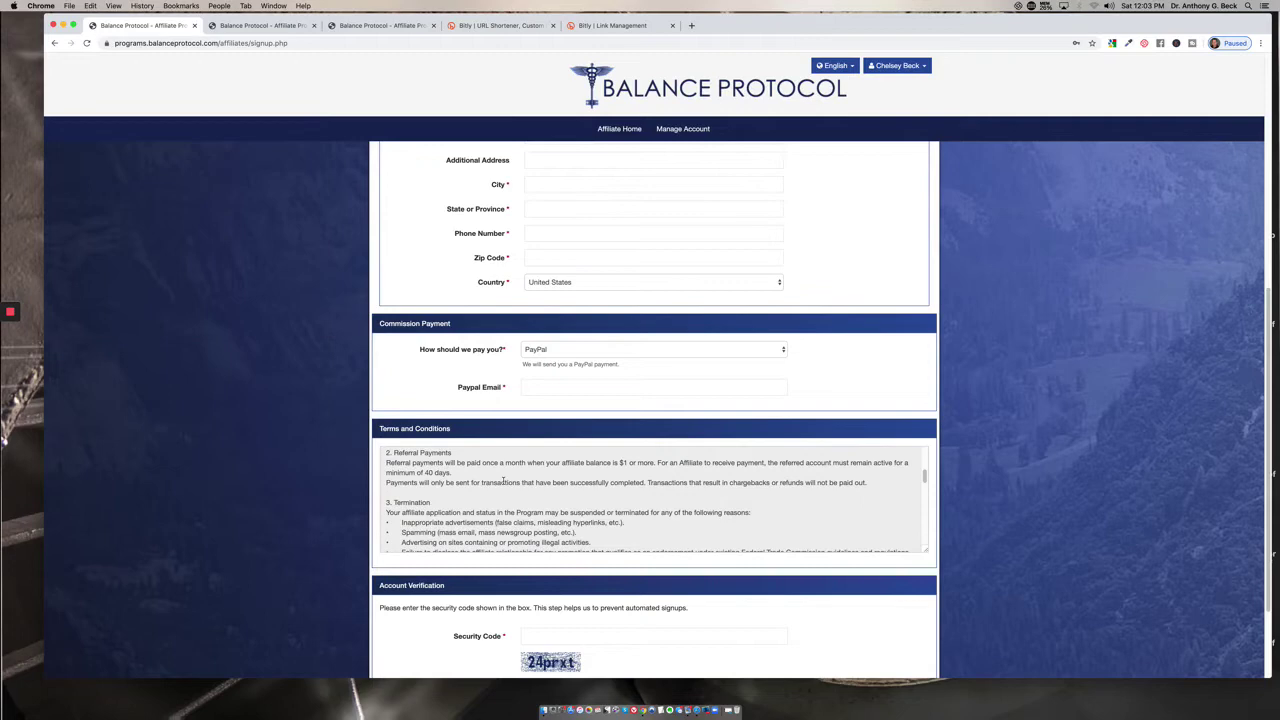
scroll(562, 473, "down", 3)
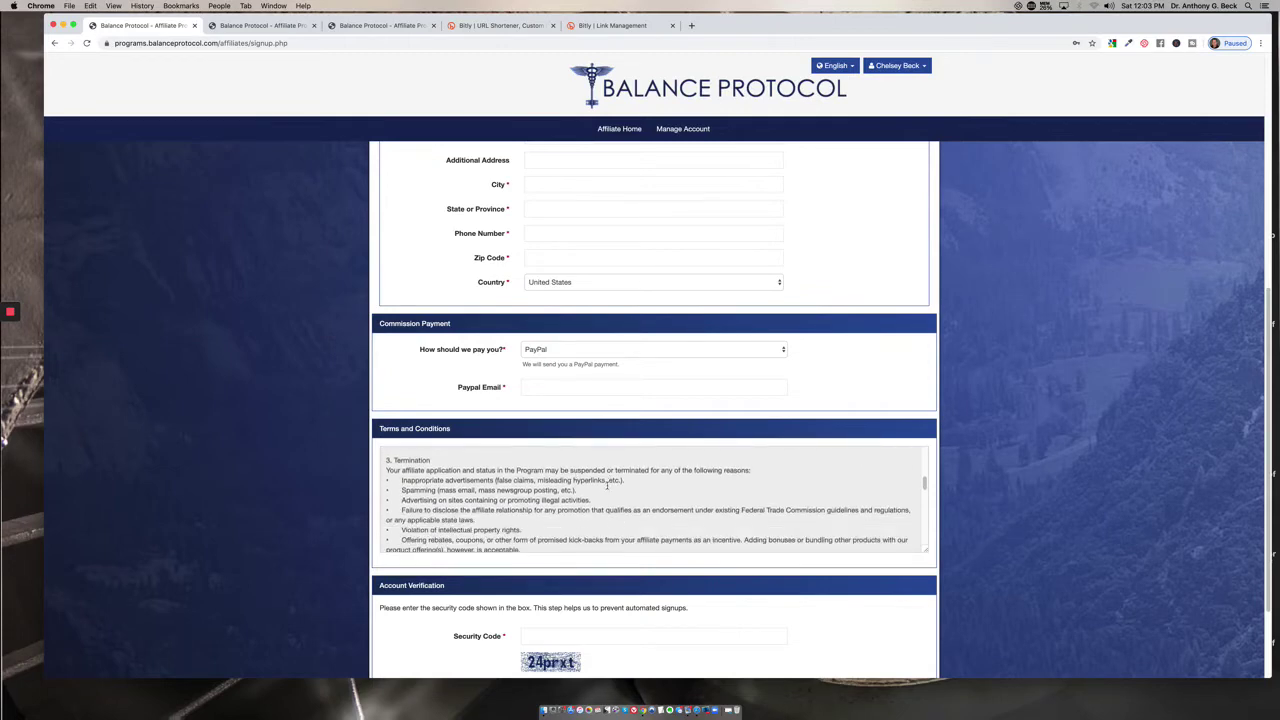
scroll(622, 484, "down", 2)
scroll(628, 486, "down", 3)
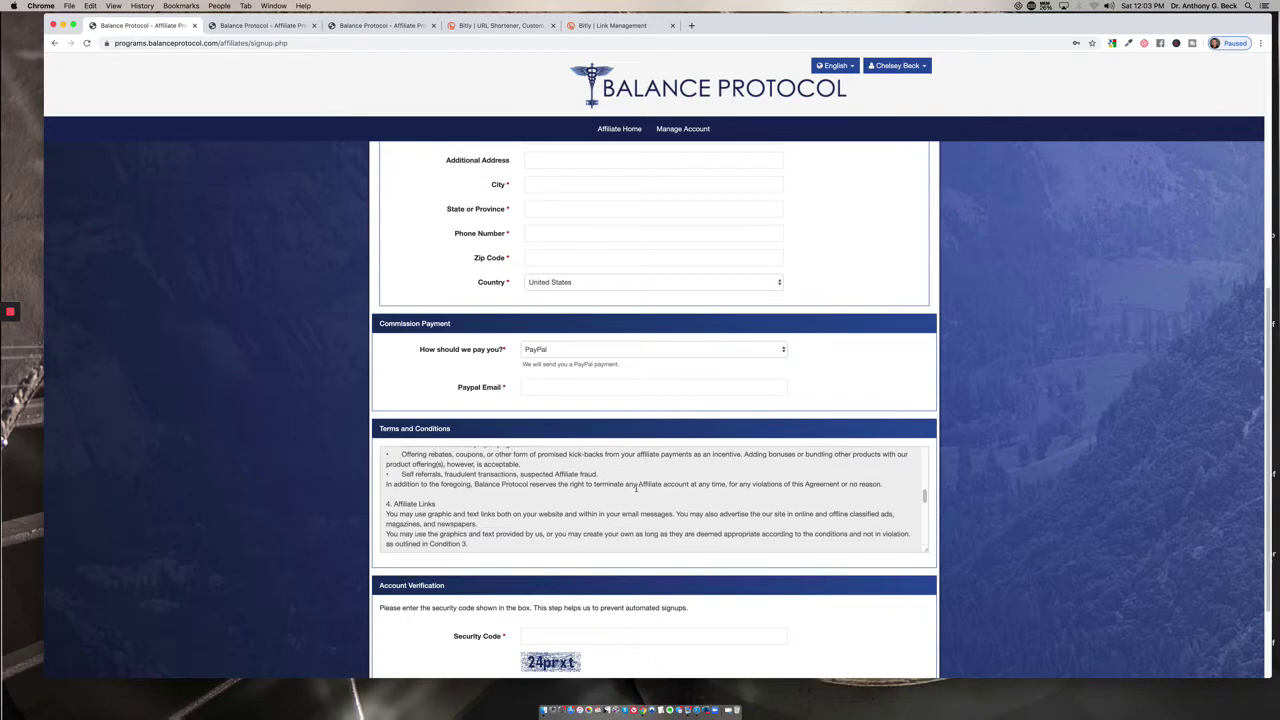
scroll(636, 488, "down", 2)
scroll(630, 490, "down", 1)
scroll(624, 493, "down", 1)
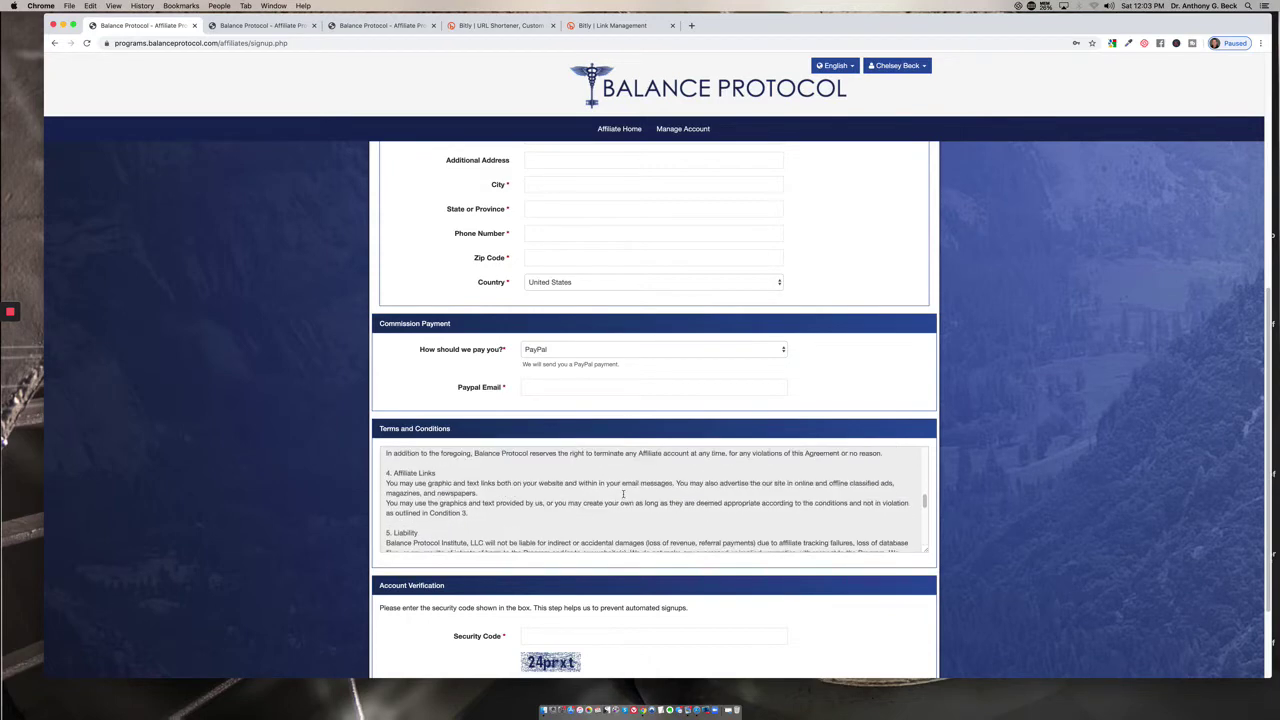
scroll(497, 505, "down", 1)
scroll(498, 505, "down", 1)
scroll(499, 505, "down", 2)
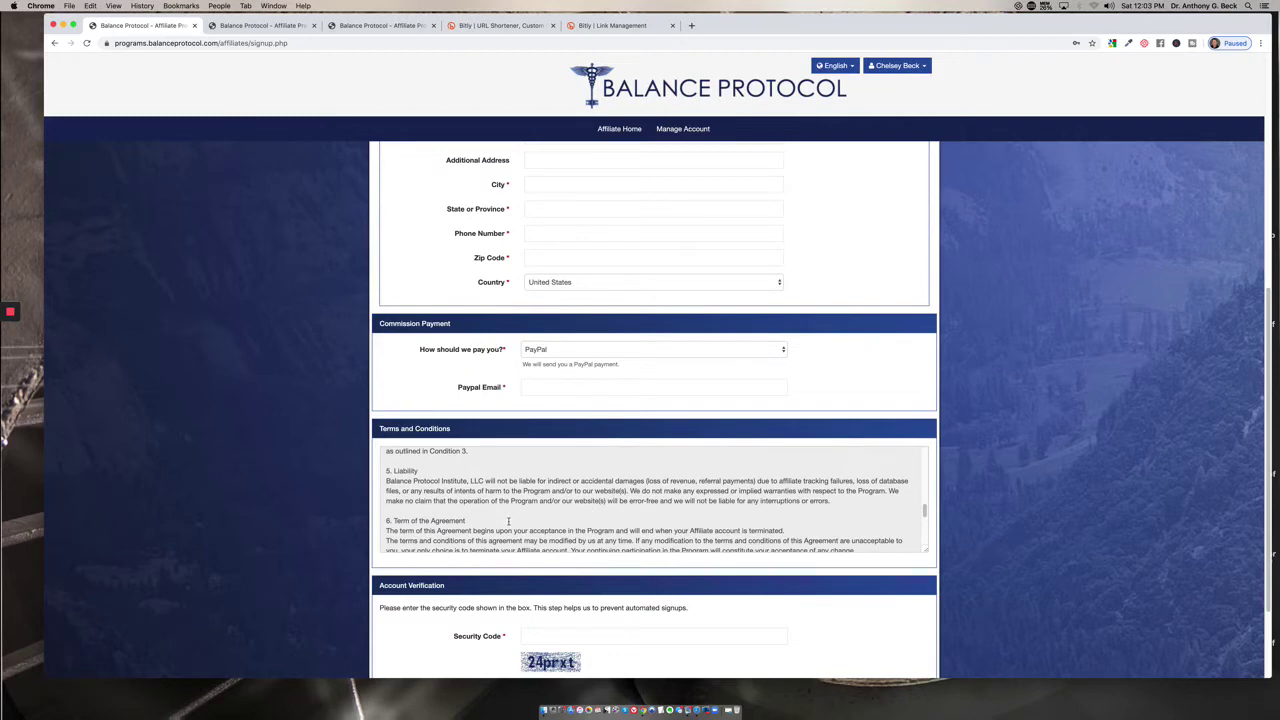
scroll(580, 495, "down", 2)
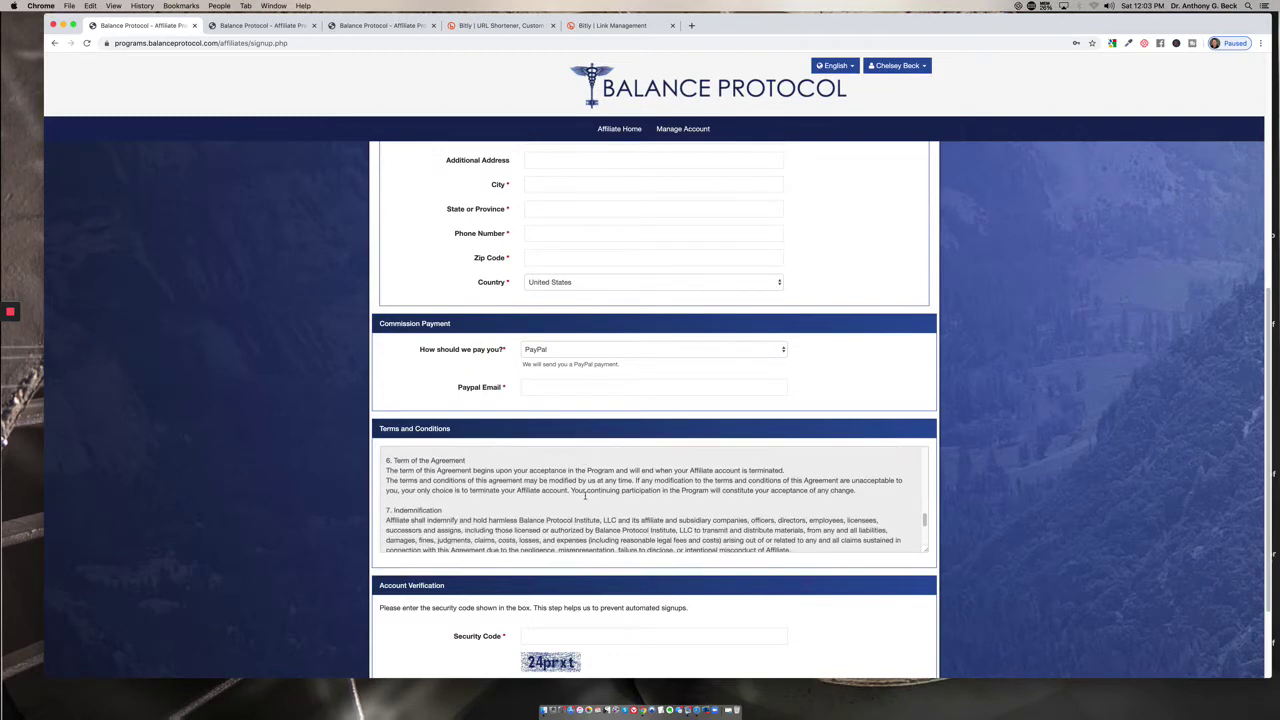
scroll(582, 495, "down", 1)
scroll(592, 496, "down", 1)
scroll(595, 497, "down", 1)
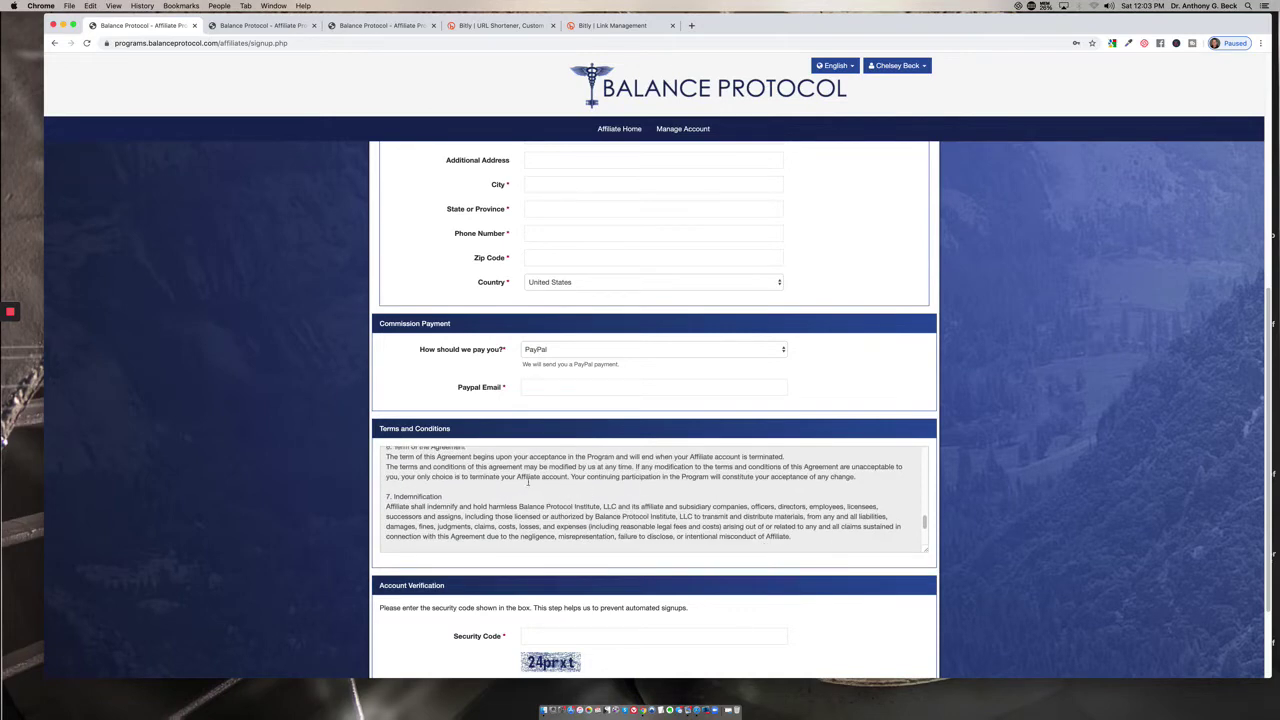
scroll(510, 487, "up", 1)
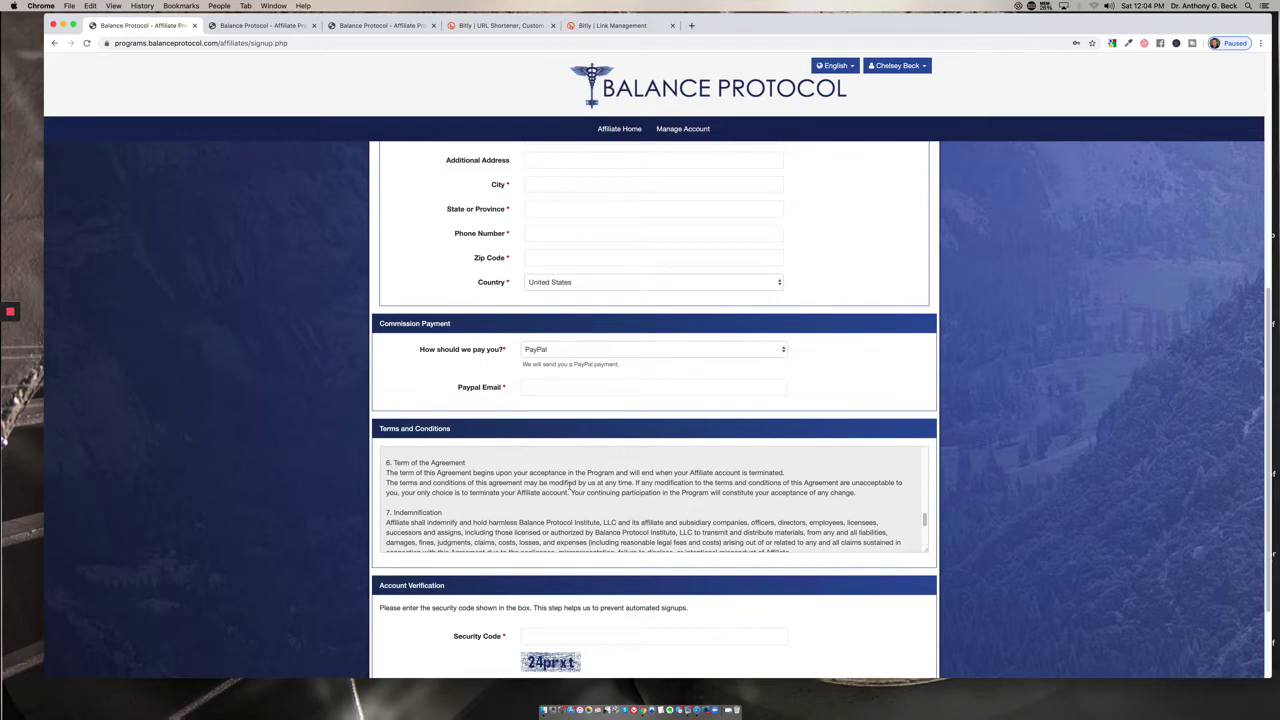
scroll(618, 477, "down", 3)
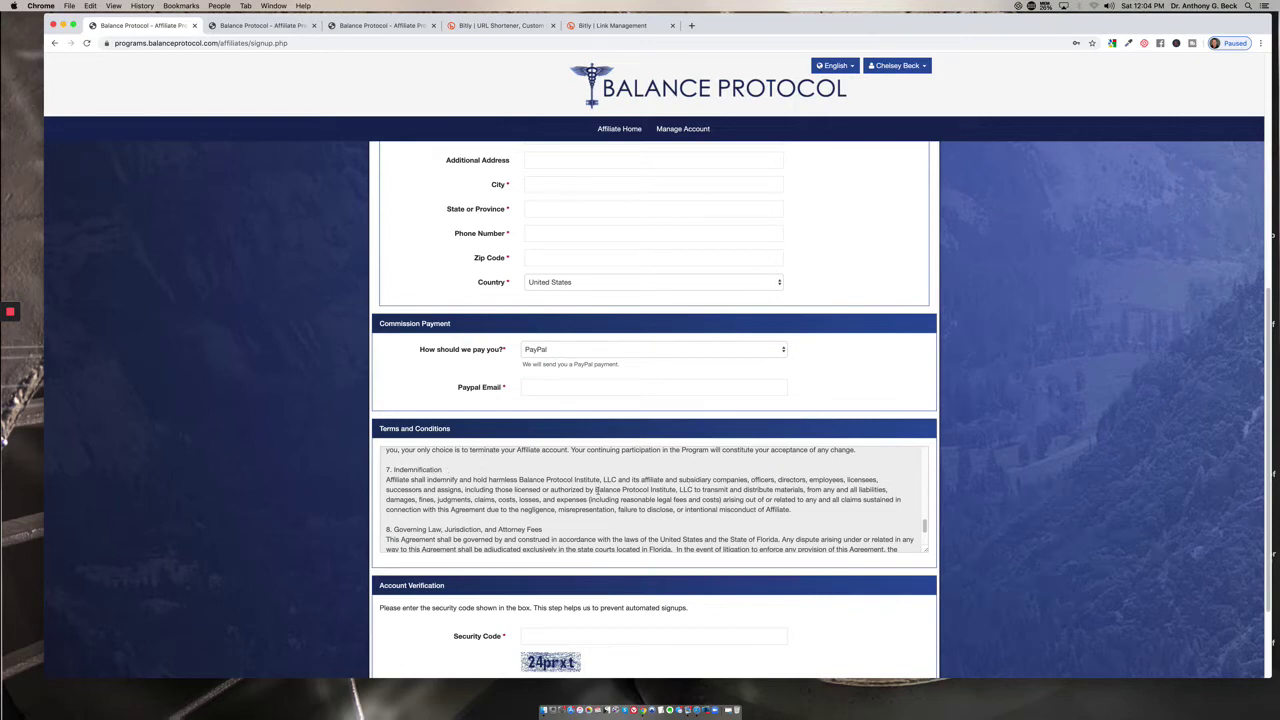
scroll(616, 508, "down", 1)
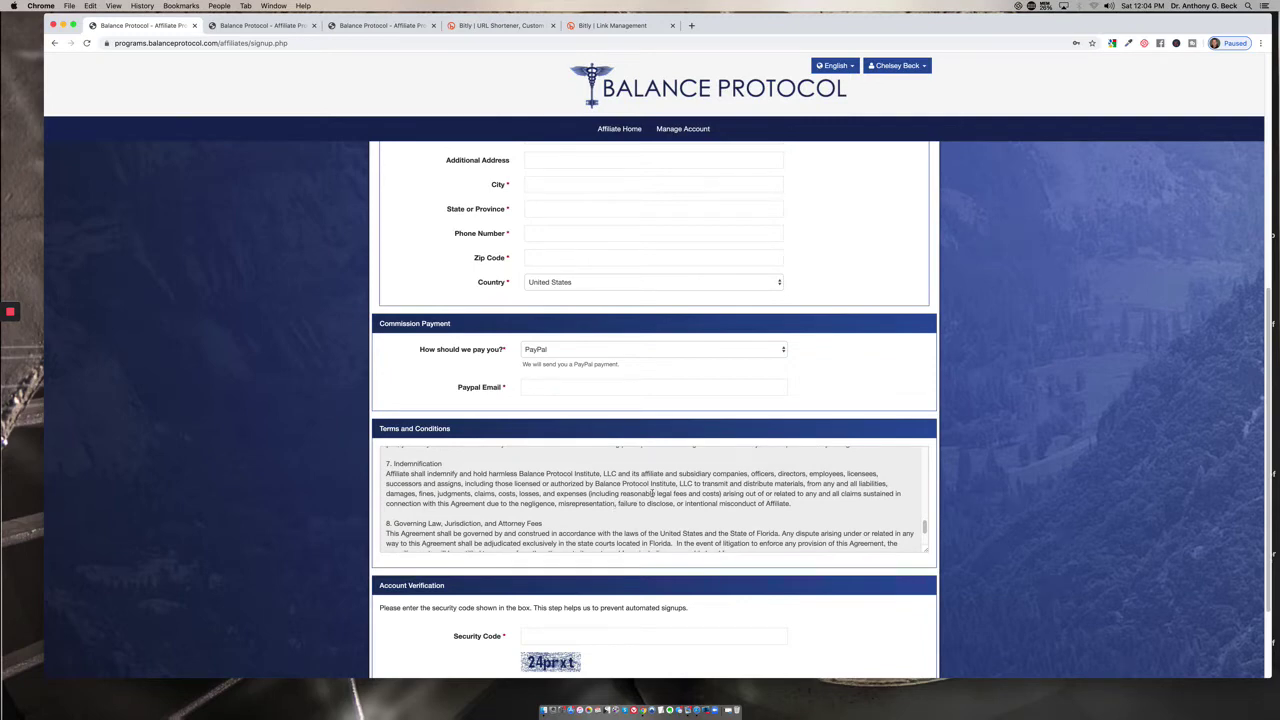
scroll(651, 493, "down", 2)
scroll(652, 494, "down", 2)
scroll(654, 494, "down", 2)
scroll(656, 495, "down", 2)
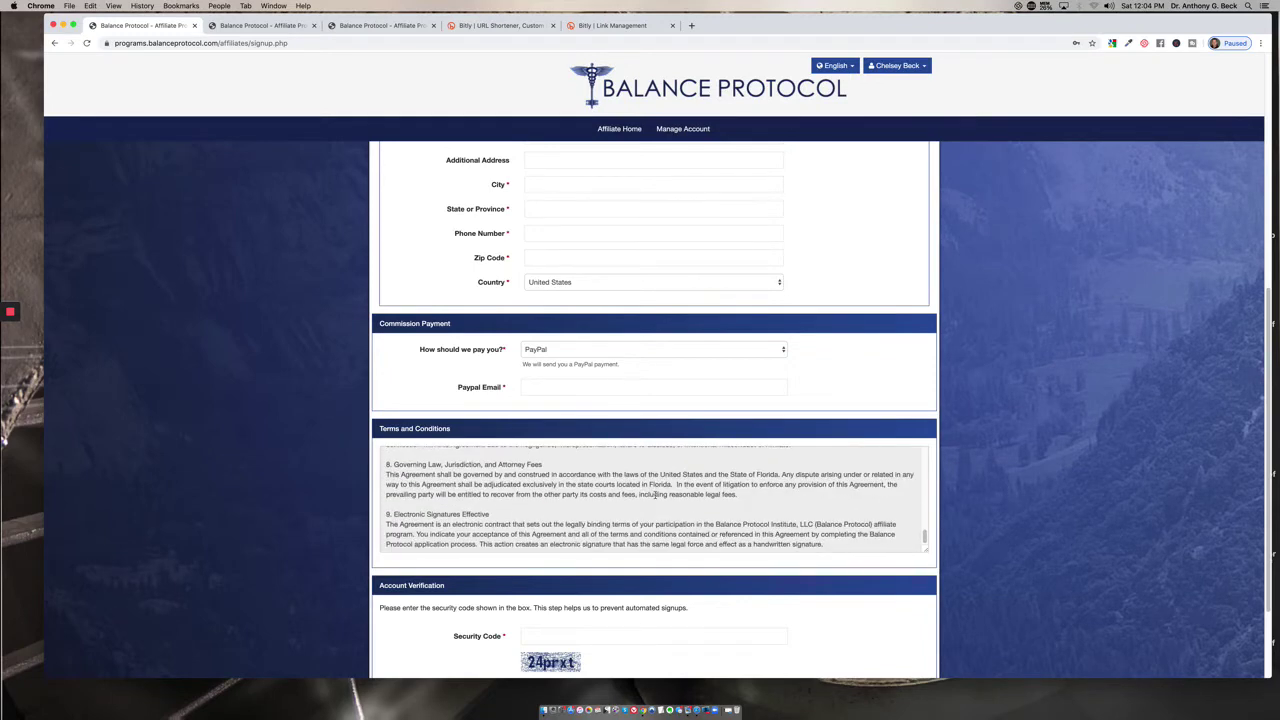
scroll(600, 520, "down", 3)
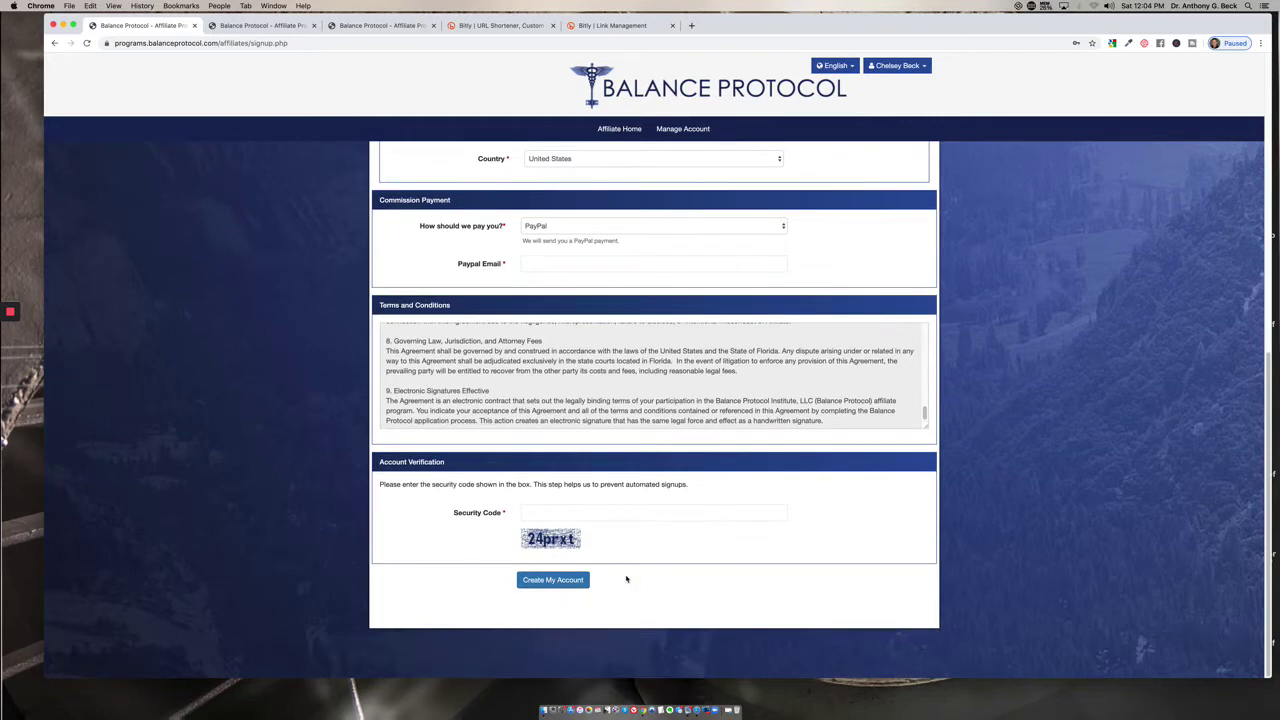
Step: Check the affiliate login and signup tabs, then return to the Balance Protocol Programs home page
left_click(260, 26)
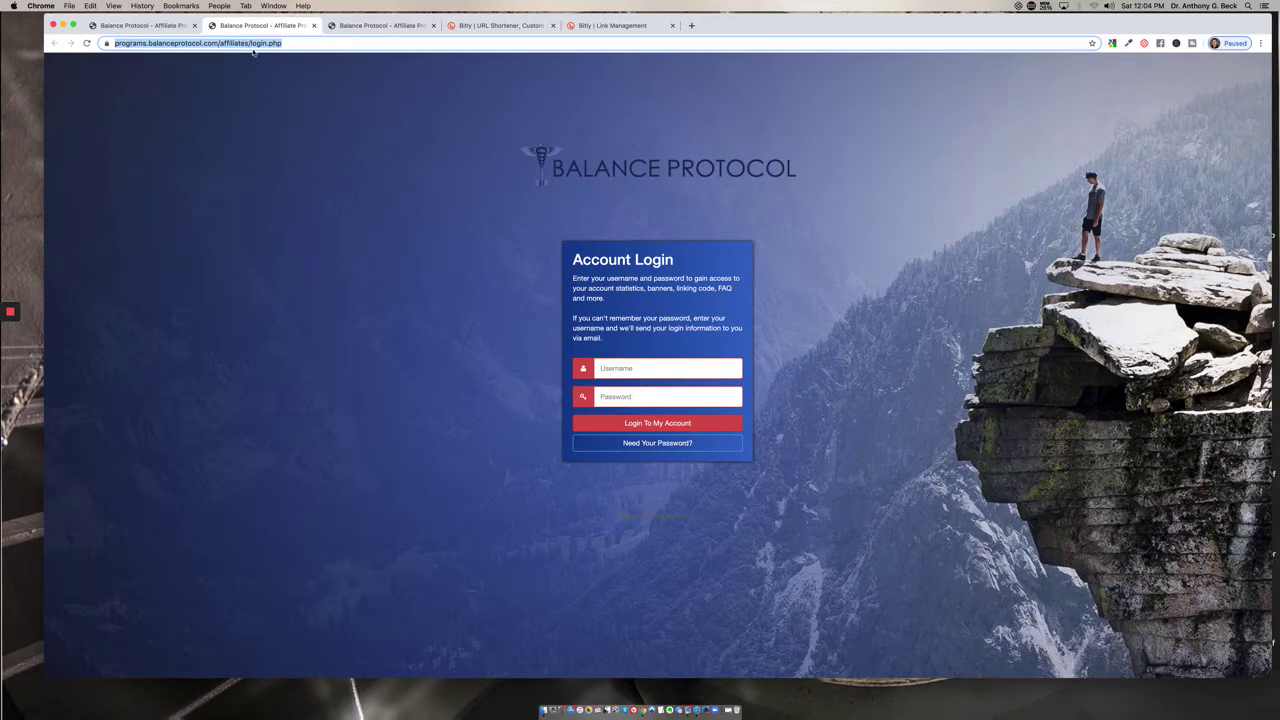
left_click(170, 29)
scroll(400, 120, "up", 15)
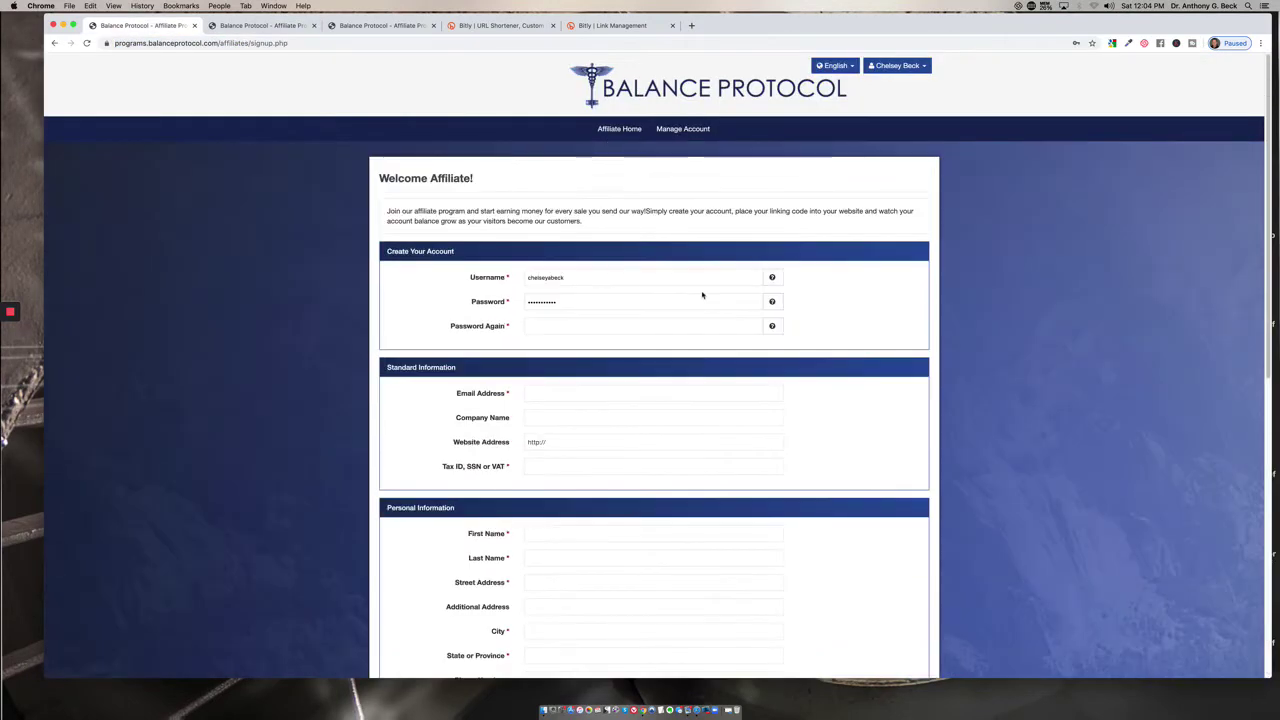
left_click(56, 44)
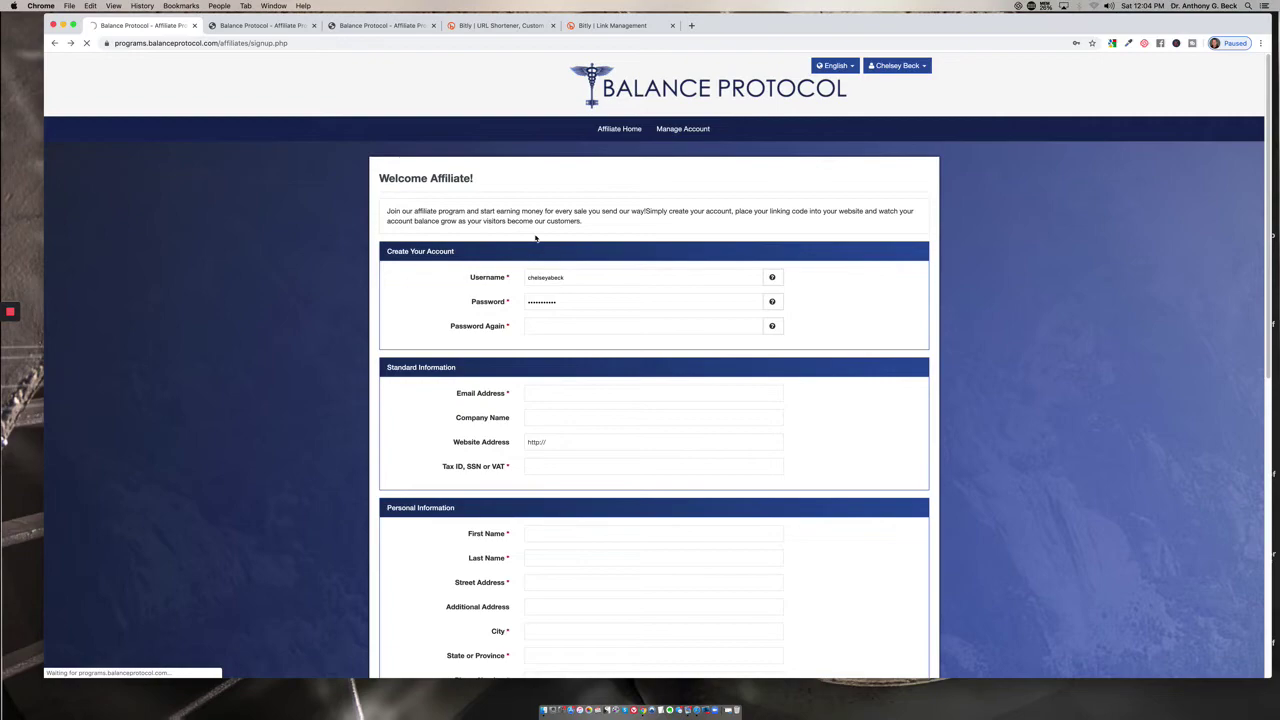
Step: Follow the footer Affiliates link to the account login and bring up the affiliate dashboard tab
scroll(609, 432, "down", 5)
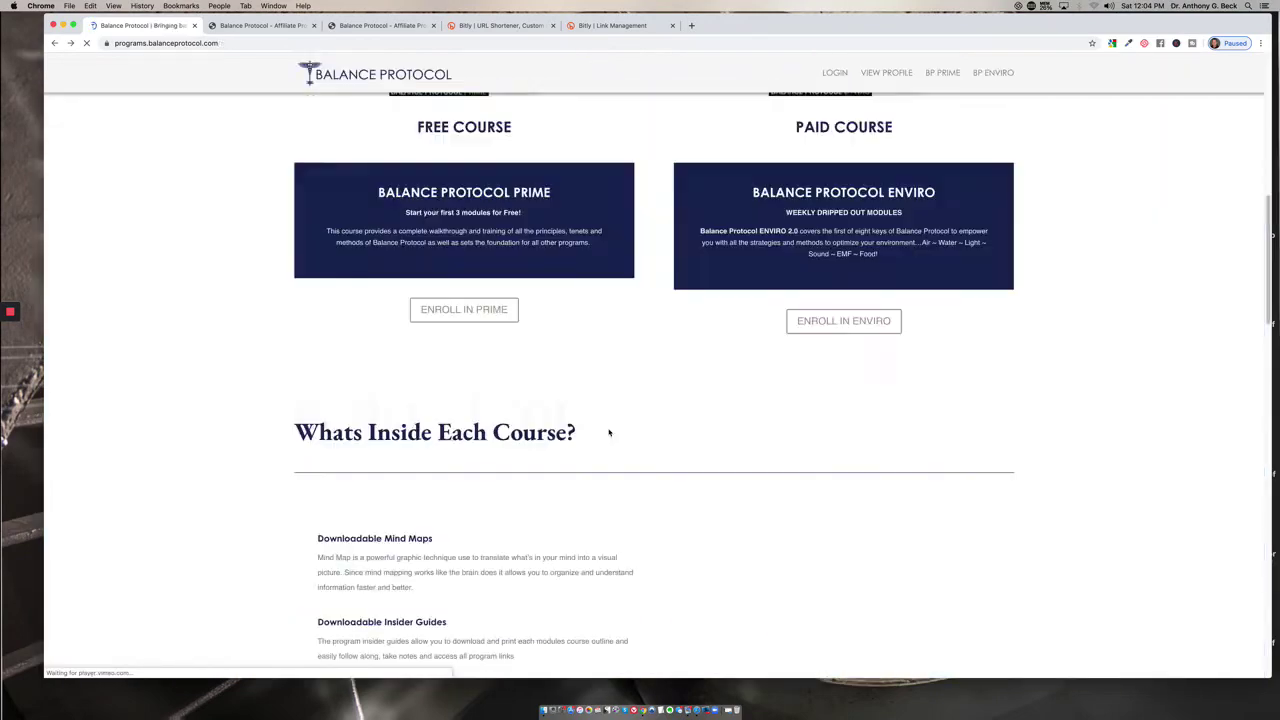
scroll(614, 428, "down", 15)
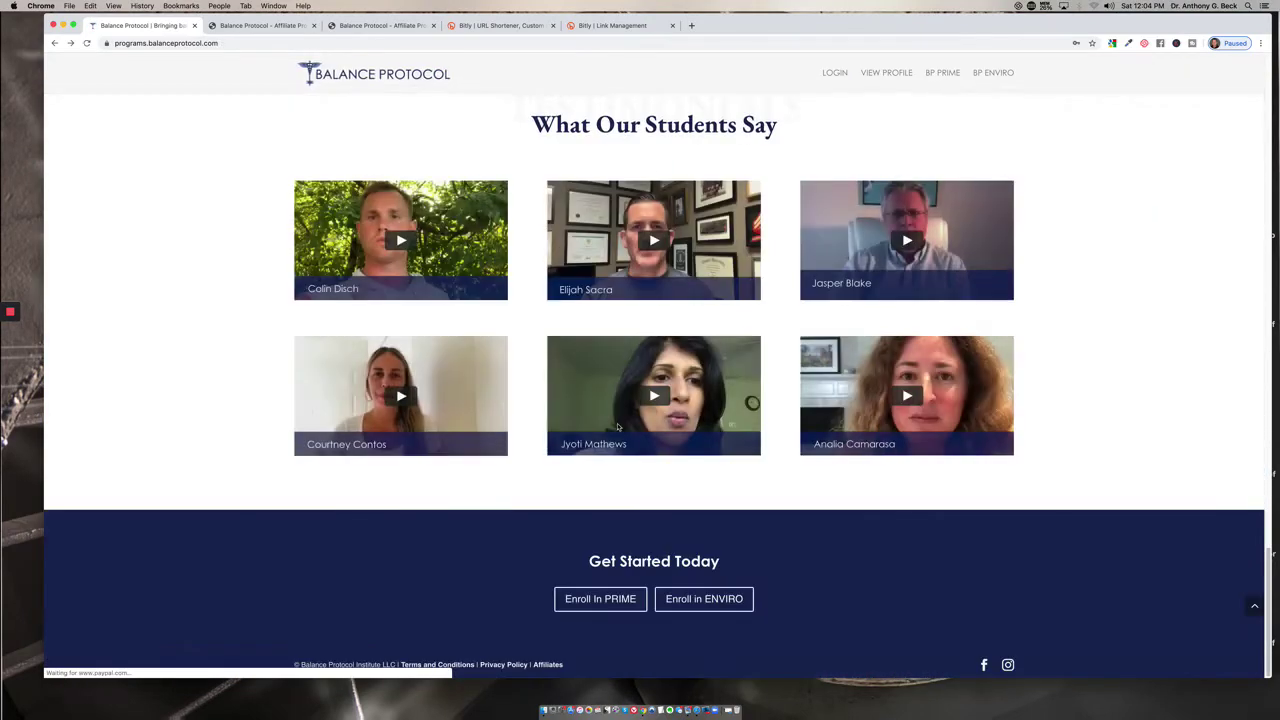
left_click(546, 664)
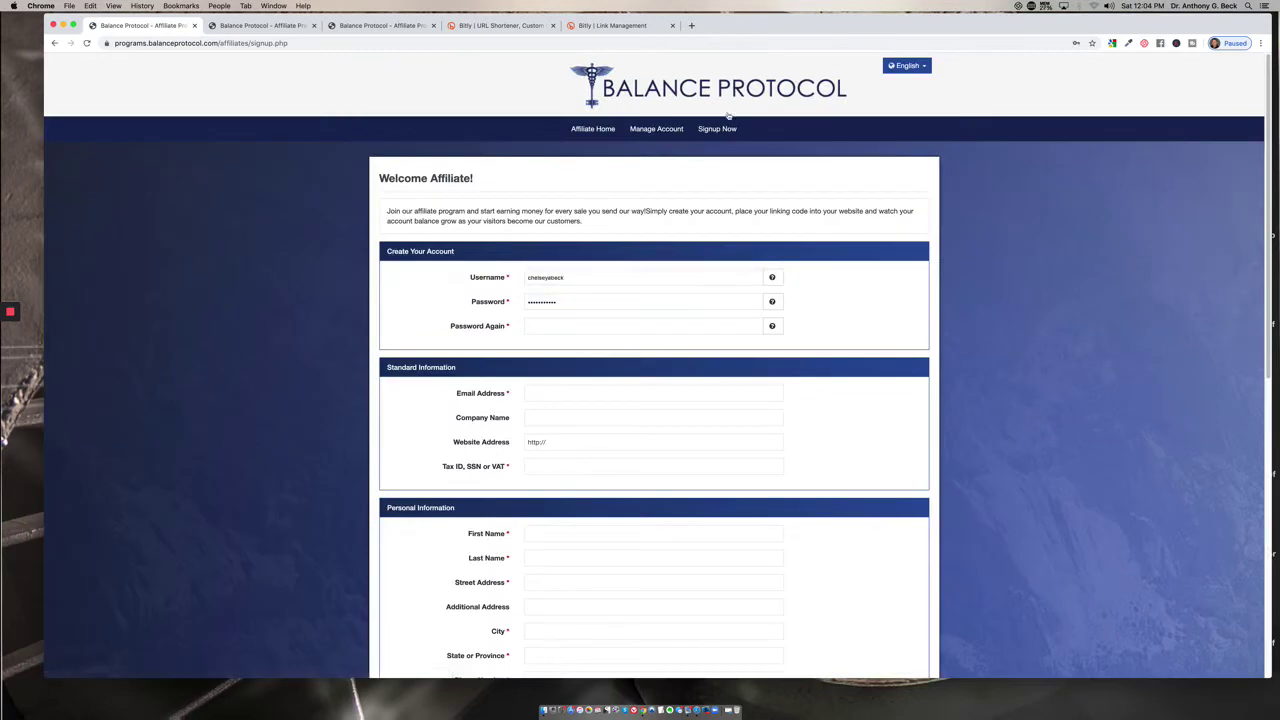
left_click(656, 129)
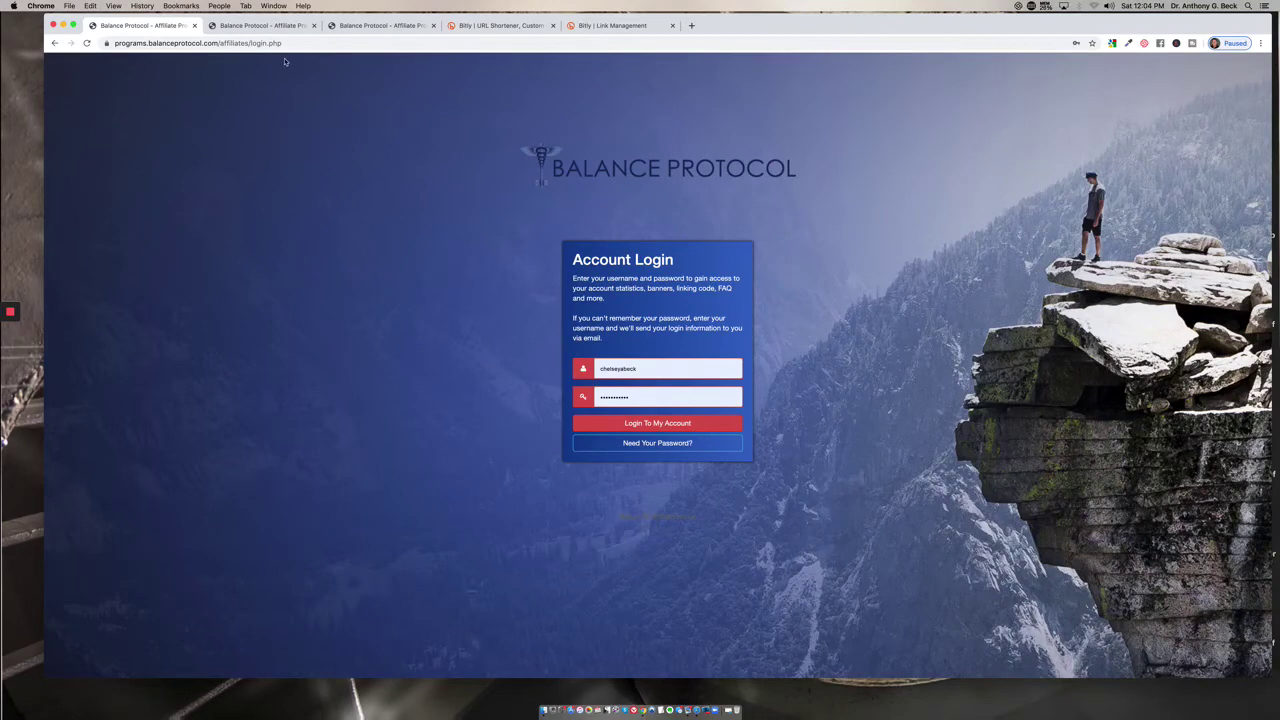
left_click(270, 28)
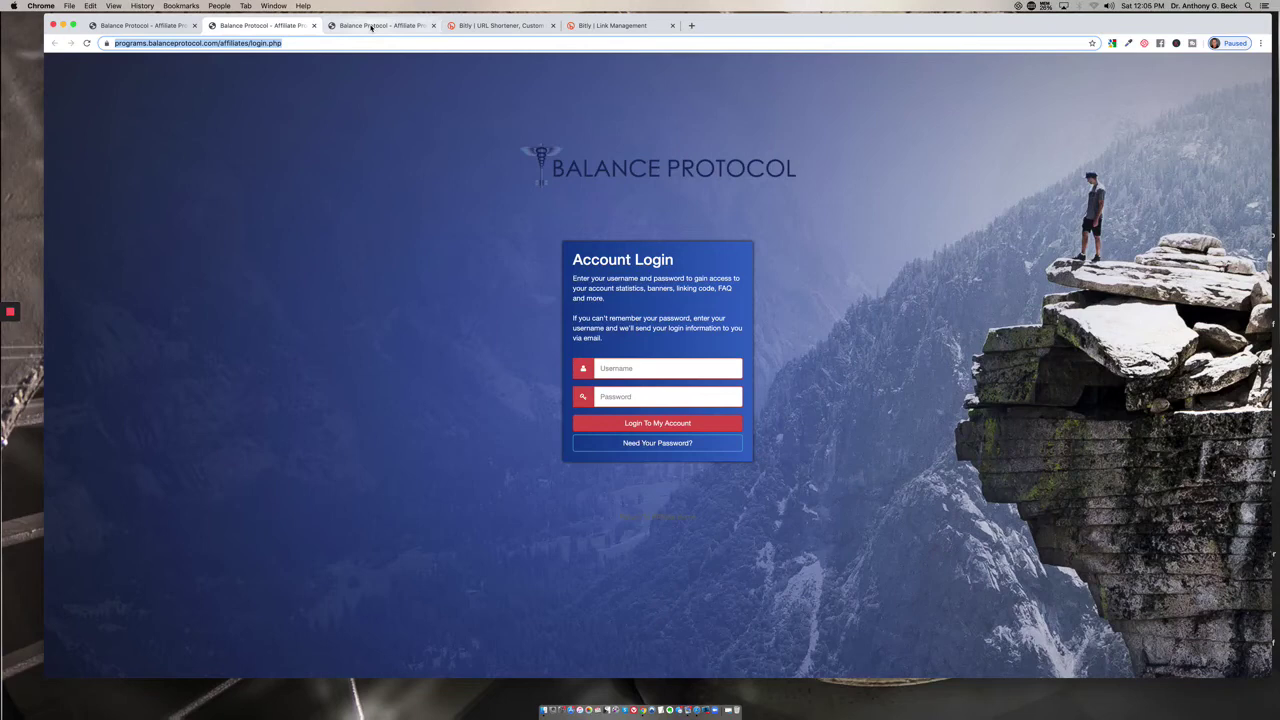
left_click(371, 28)
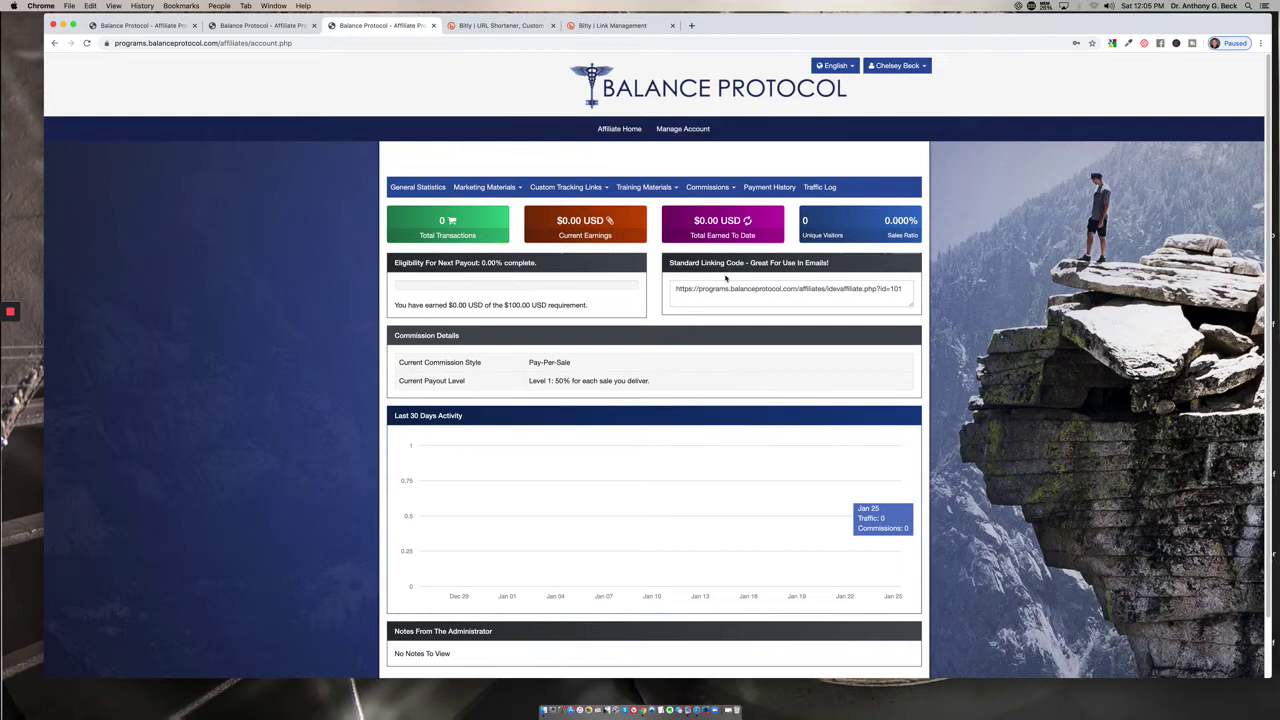
Step: Select the entire Standard Linking Code URL on the affiliate dashboard and copy it
left_click(782, 290)
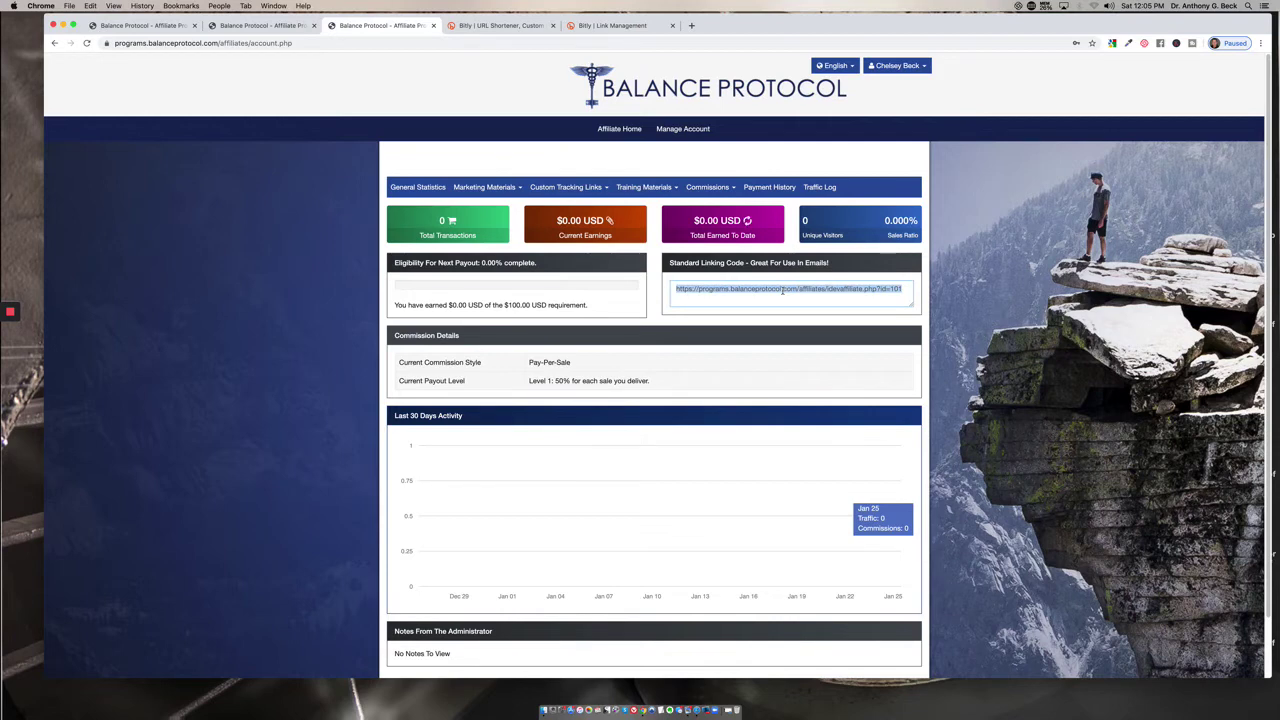
left_click_drag(676, 289, 882, 288)
left_click(778, 294)
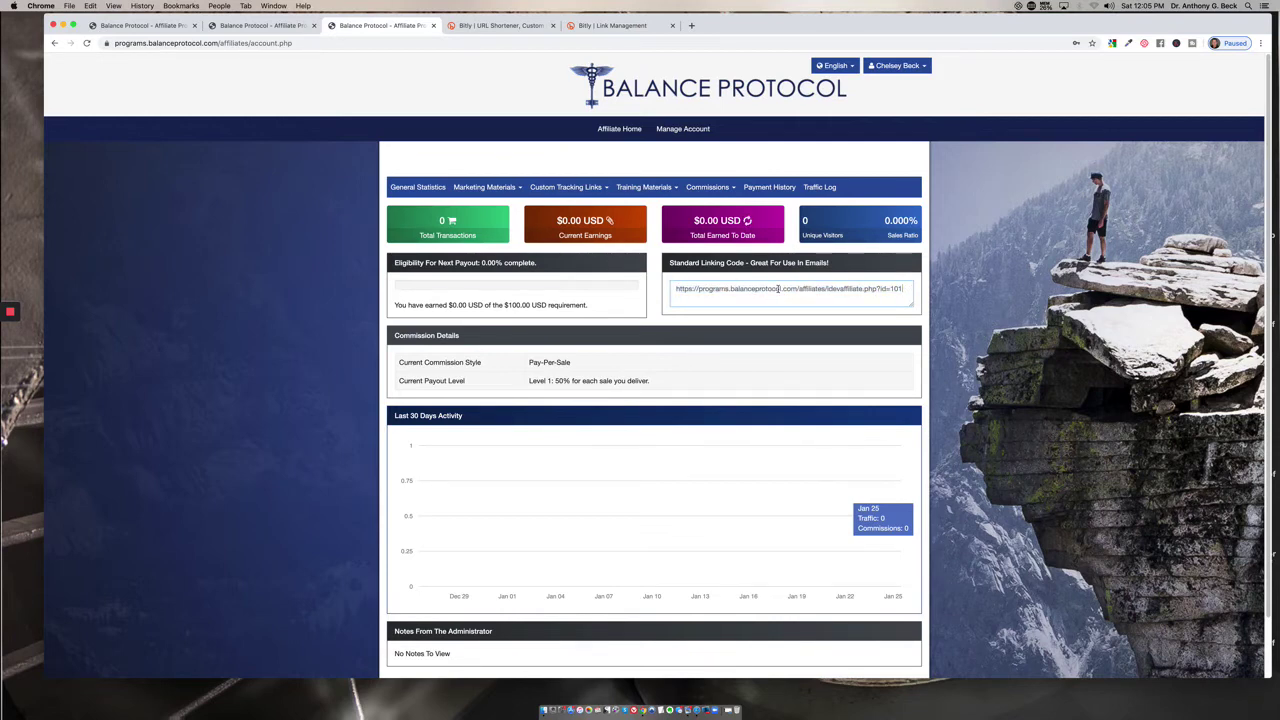
left_click(778, 289)
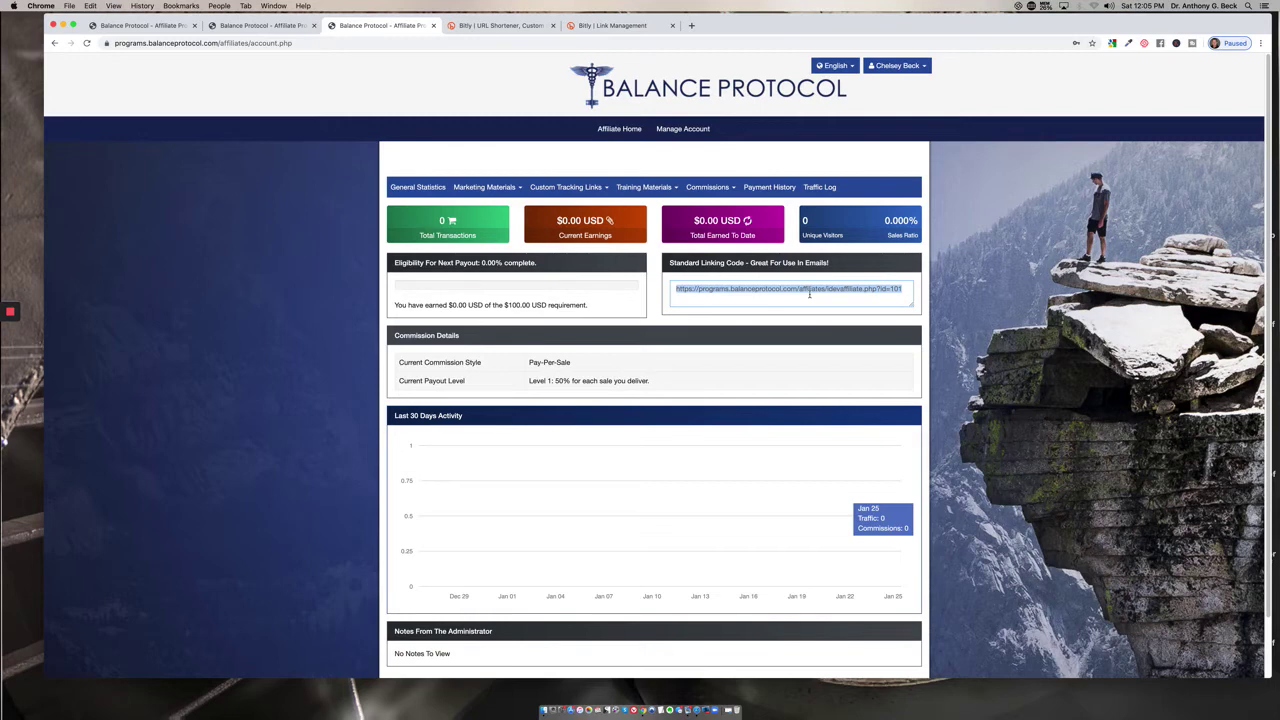
Step: Load the copied affiliate link in a new tab and check the resulting Balance Protocol home page
left_click(691, 25)
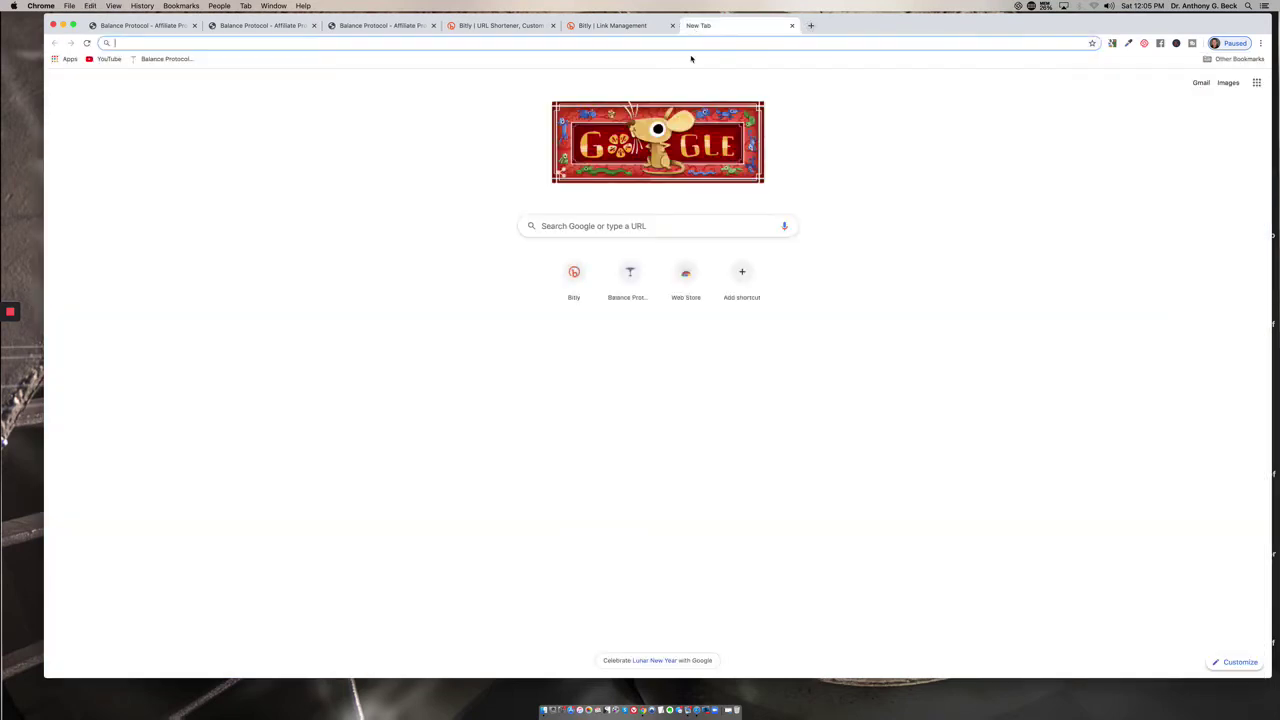
type("https://programs.balanceprotocol.com/affiliates/idevaffiliate.php?id=101")
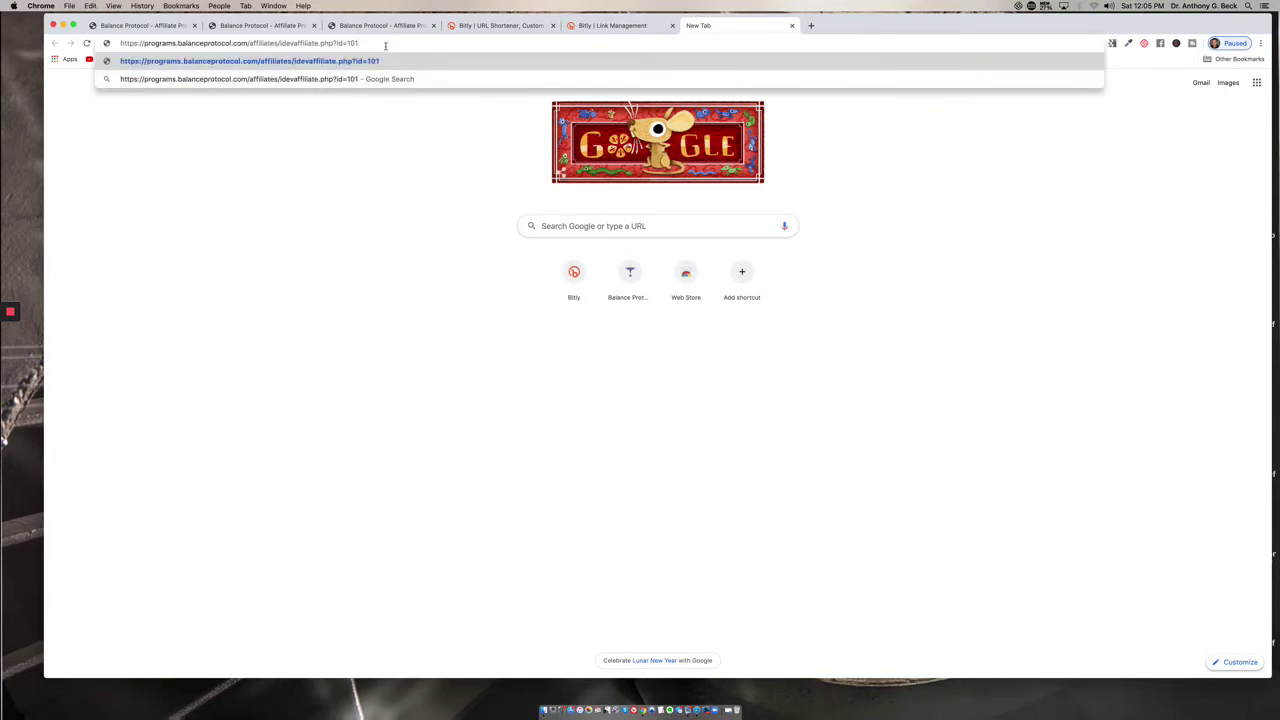
key("Return")
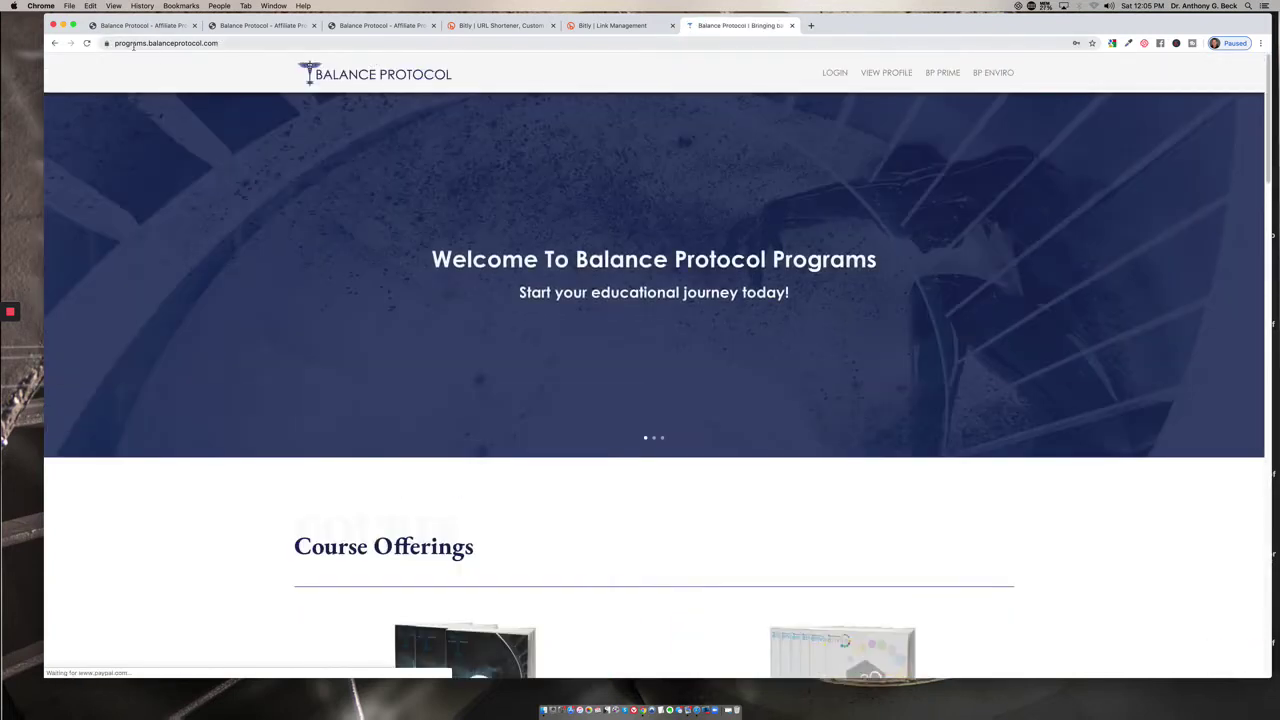
left_click(235, 44)
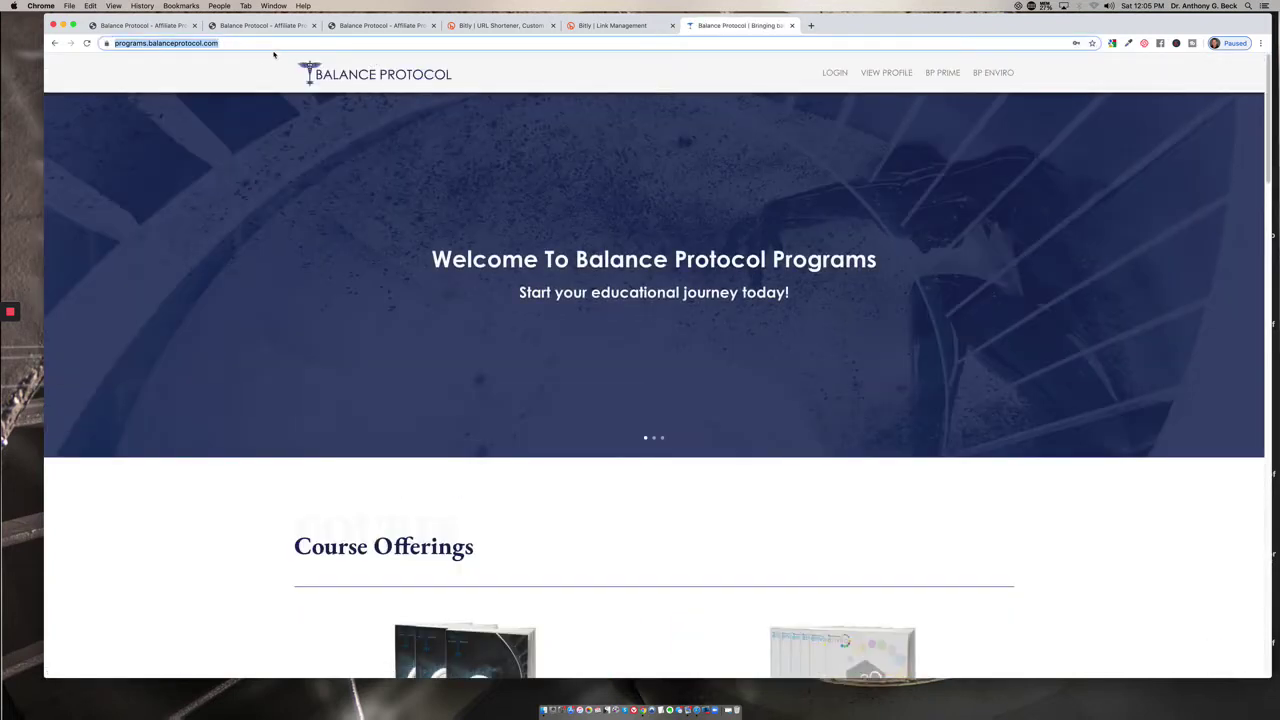
left_click(260, 58)
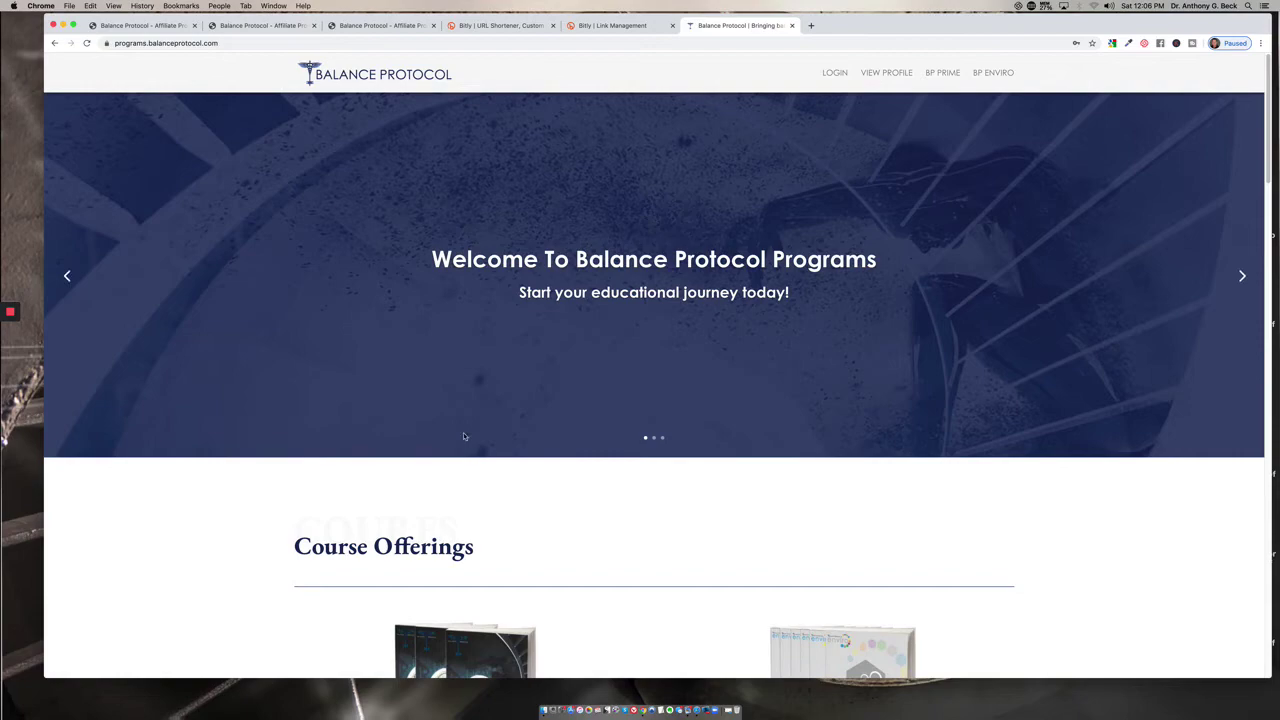
scroll(731, 347, "down", 10)
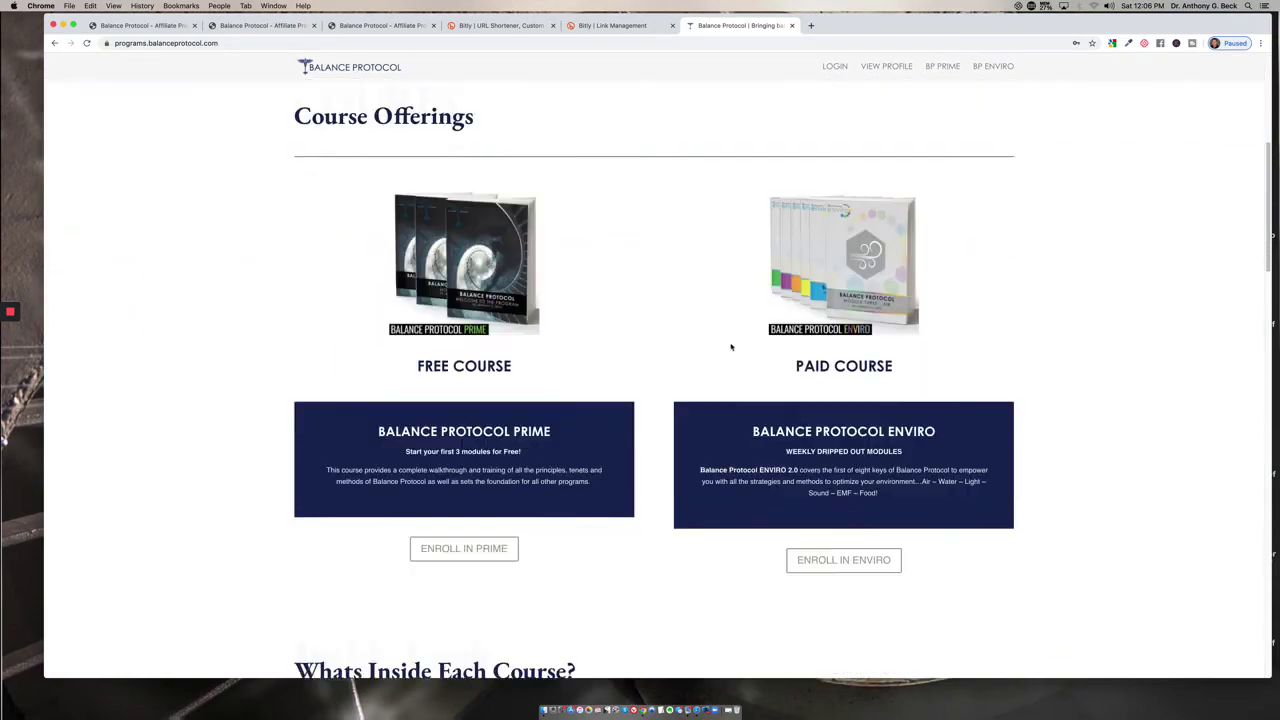
scroll(731, 347, "down", 10)
scroll(731, 347, "up", 10)
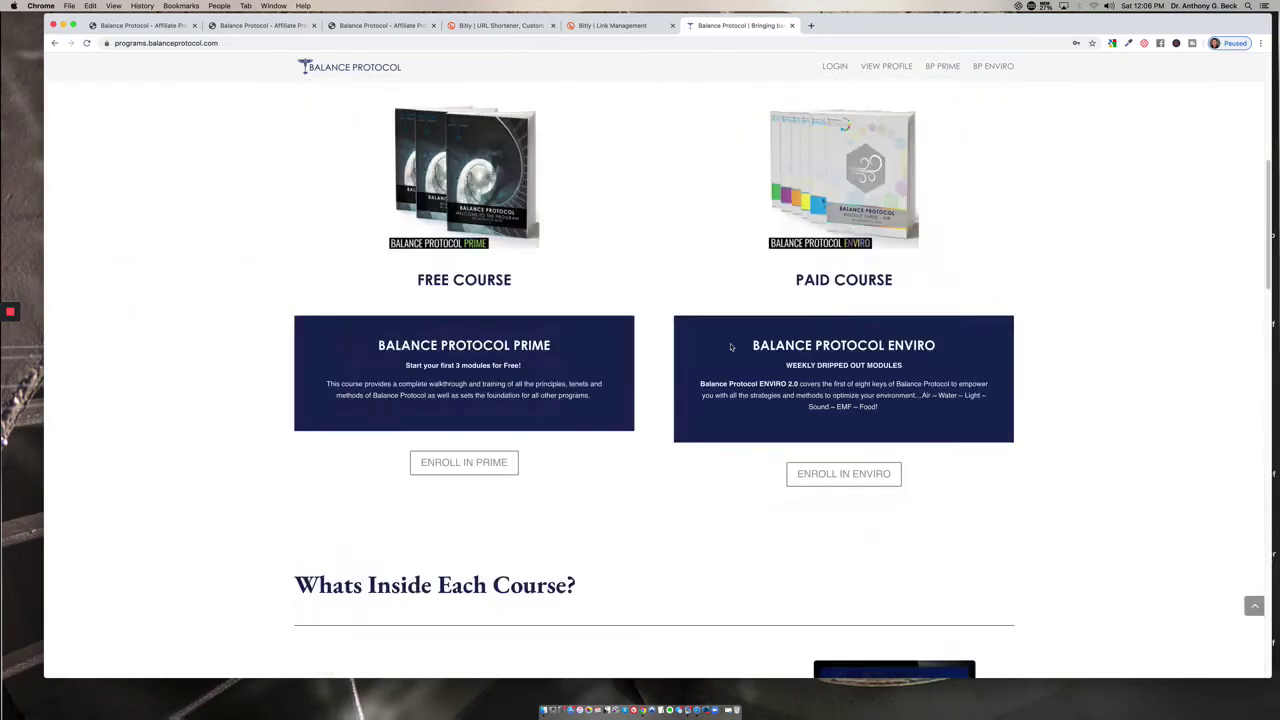
scroll(731, 347, "up", 10)
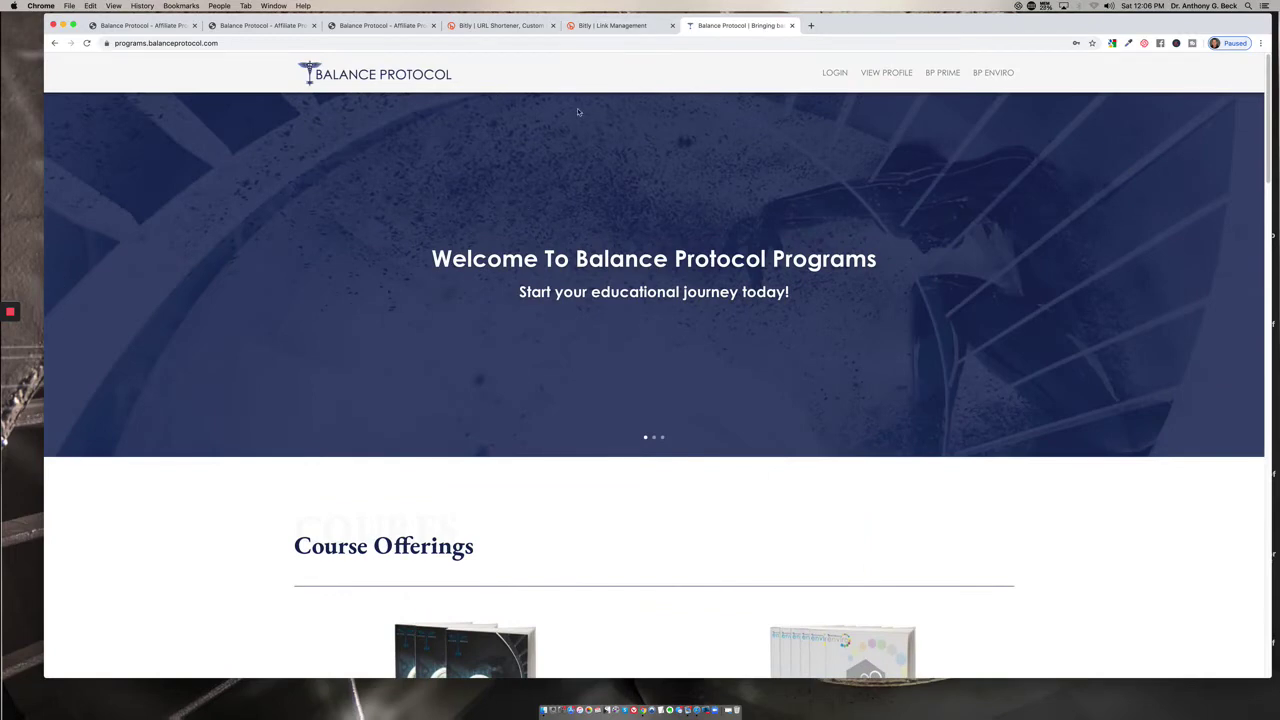
Step: Look over the Bitly URL shortener tab, then switch to the Bitly Link Management tab
left_click(475, 28)
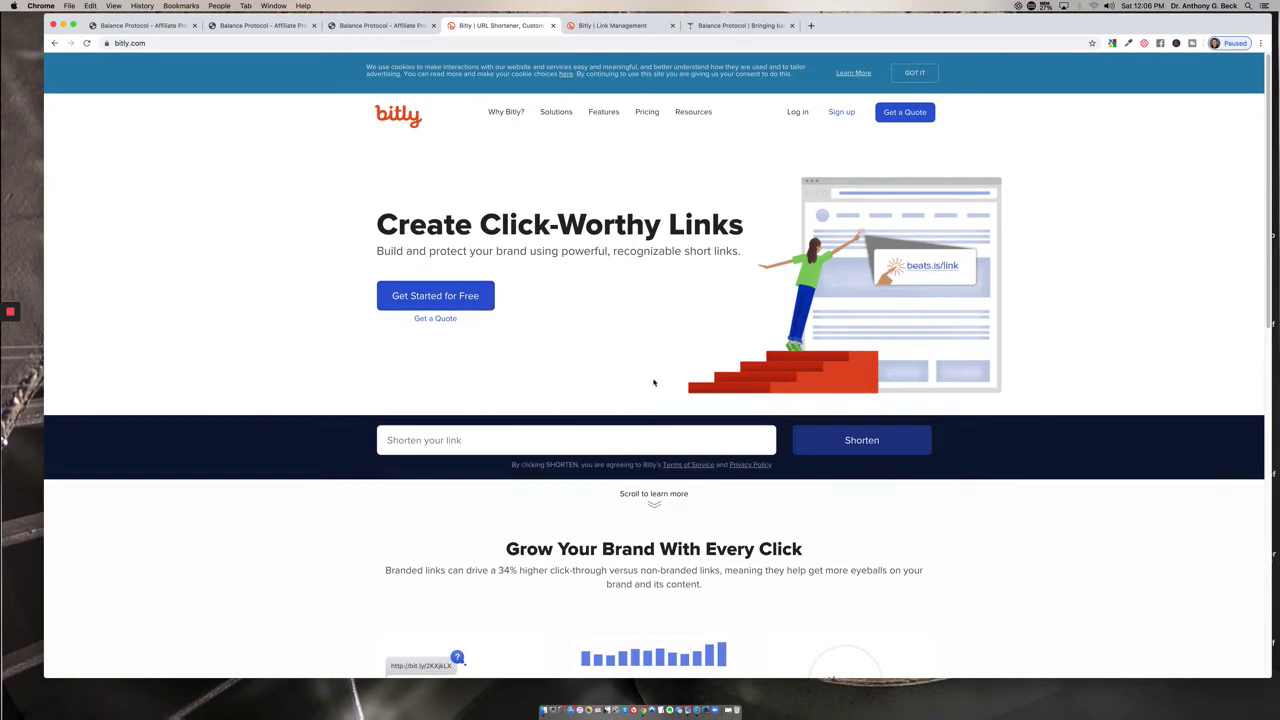
scroll(654, 382, "down", 5)
scroll(832, 374, "up", 2)
scroll(834, 378, "up", 2)
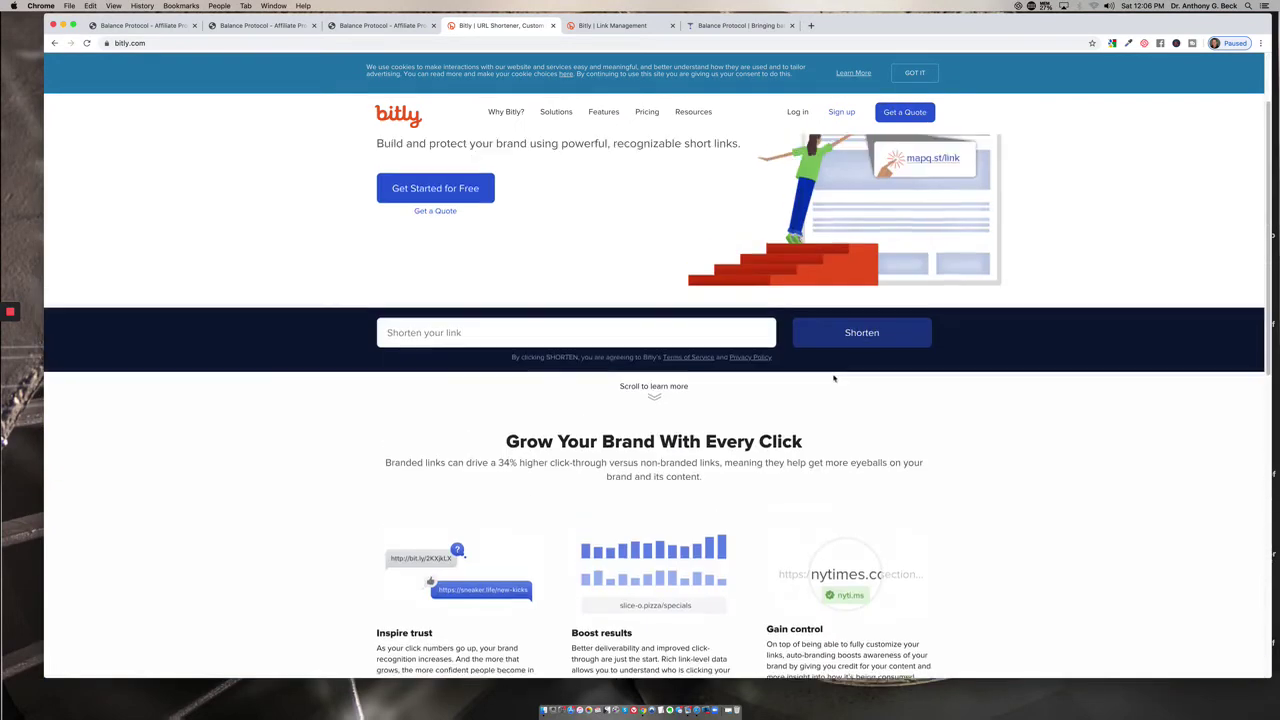
scroll(834, 378, "up", 2)
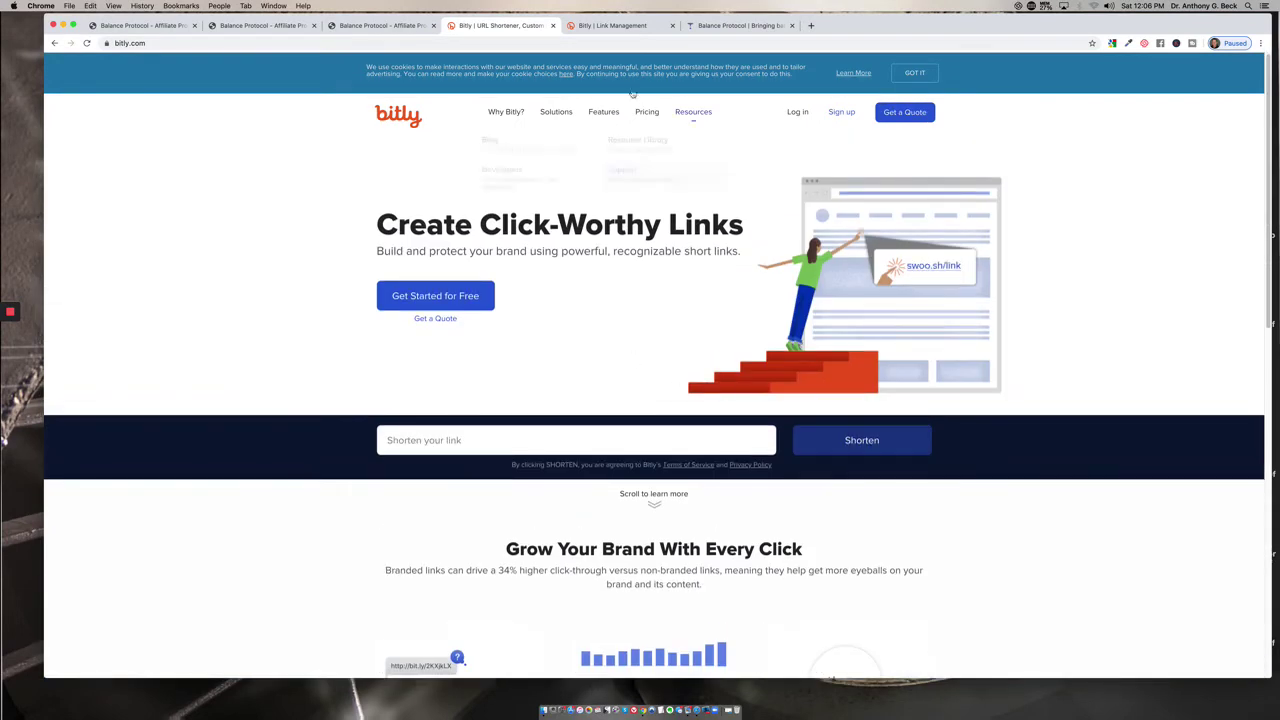
left_click(628, 26)
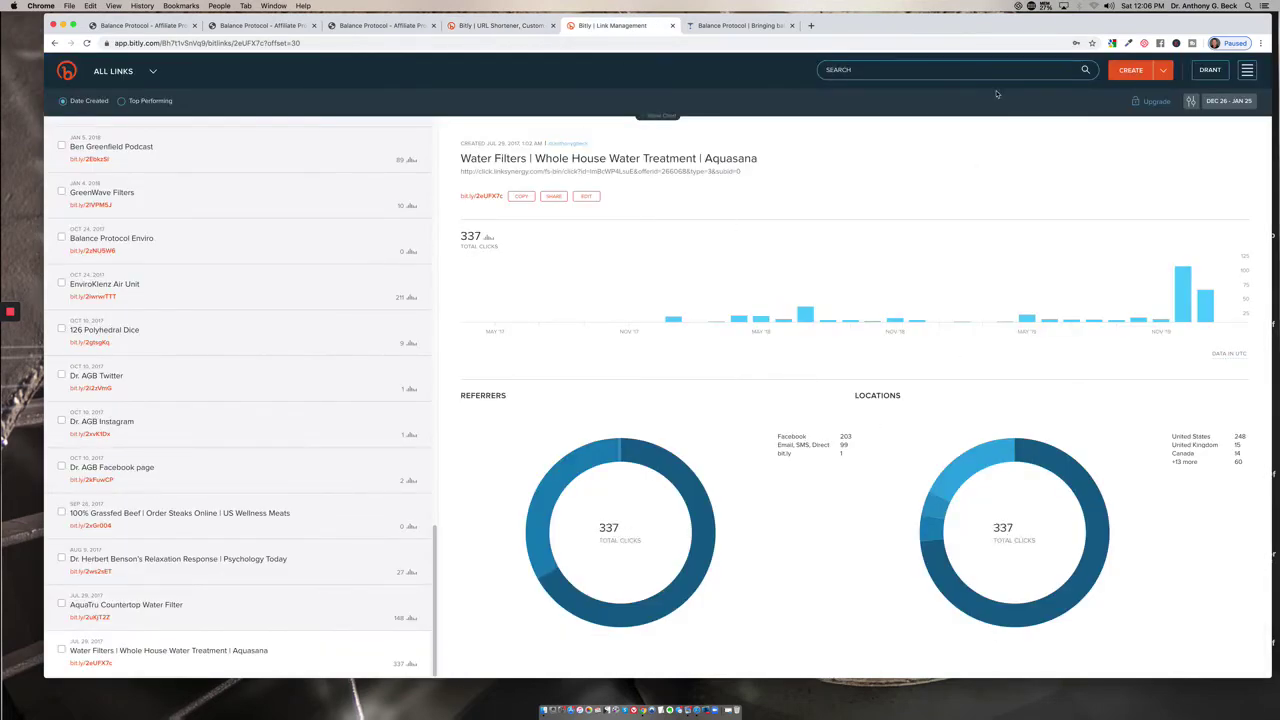
Step: Create a Bitly short link from the pasted affiliate URL and save a BP Programs referral title
left_click(1131, 72)
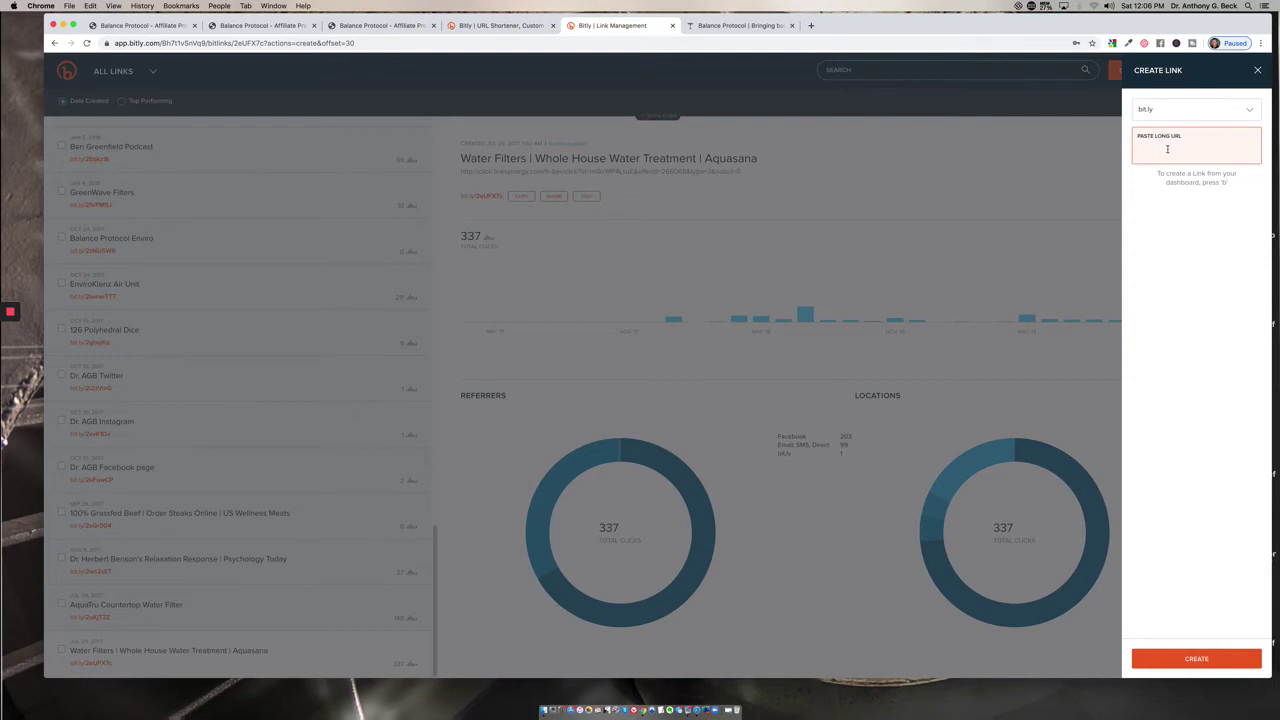
type("https://programs.balanceprotocol.com/affiliates/idevaffiliate.php?id=101")
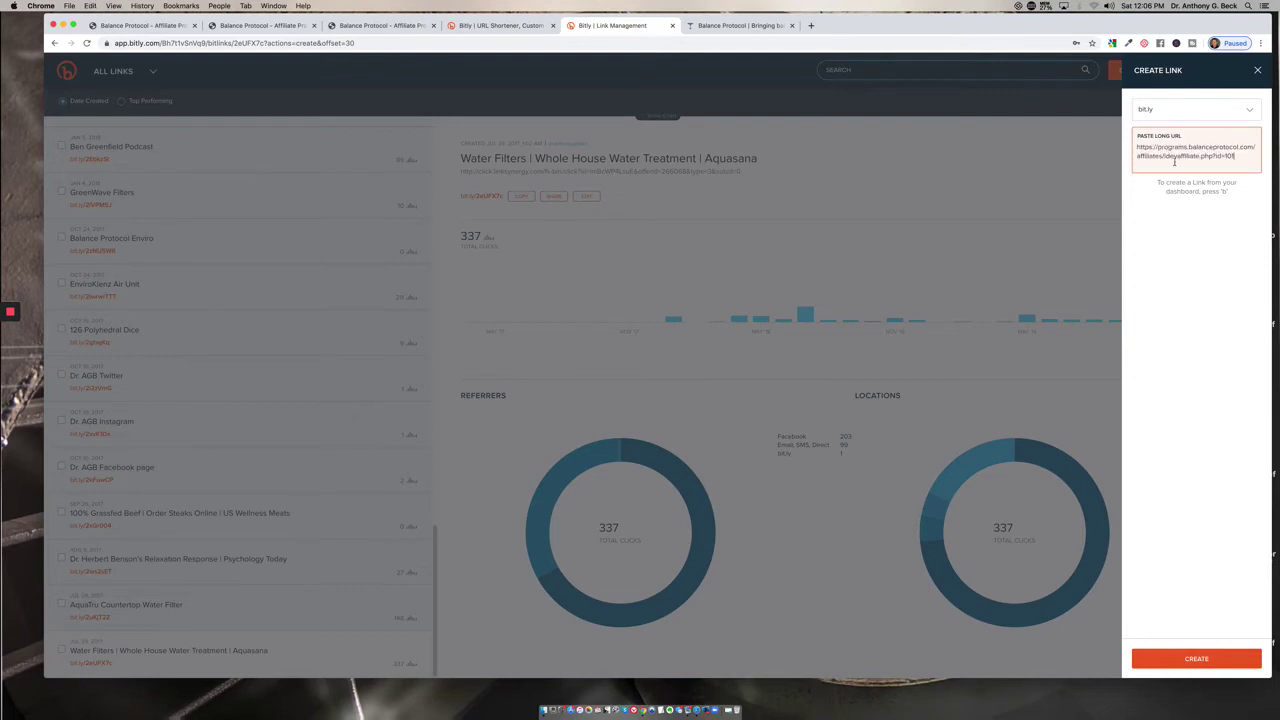
key("Return")
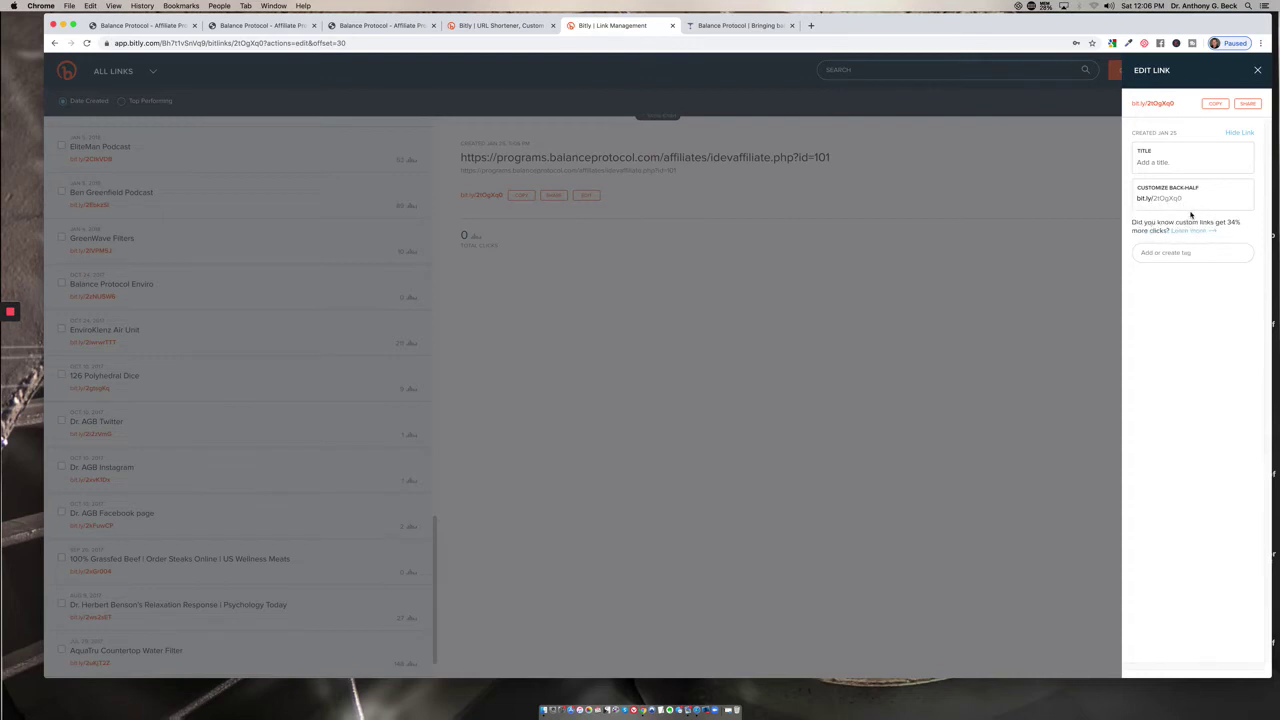
left_click(1160, 166)
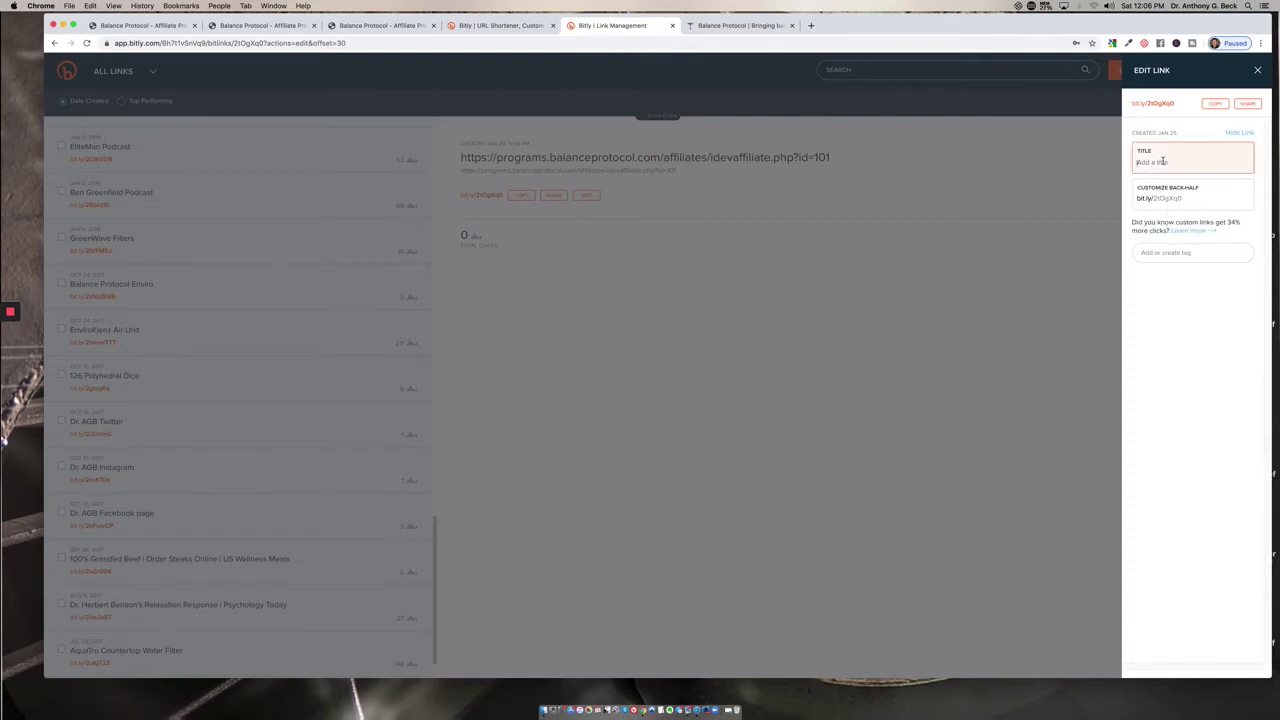
type("Chel")
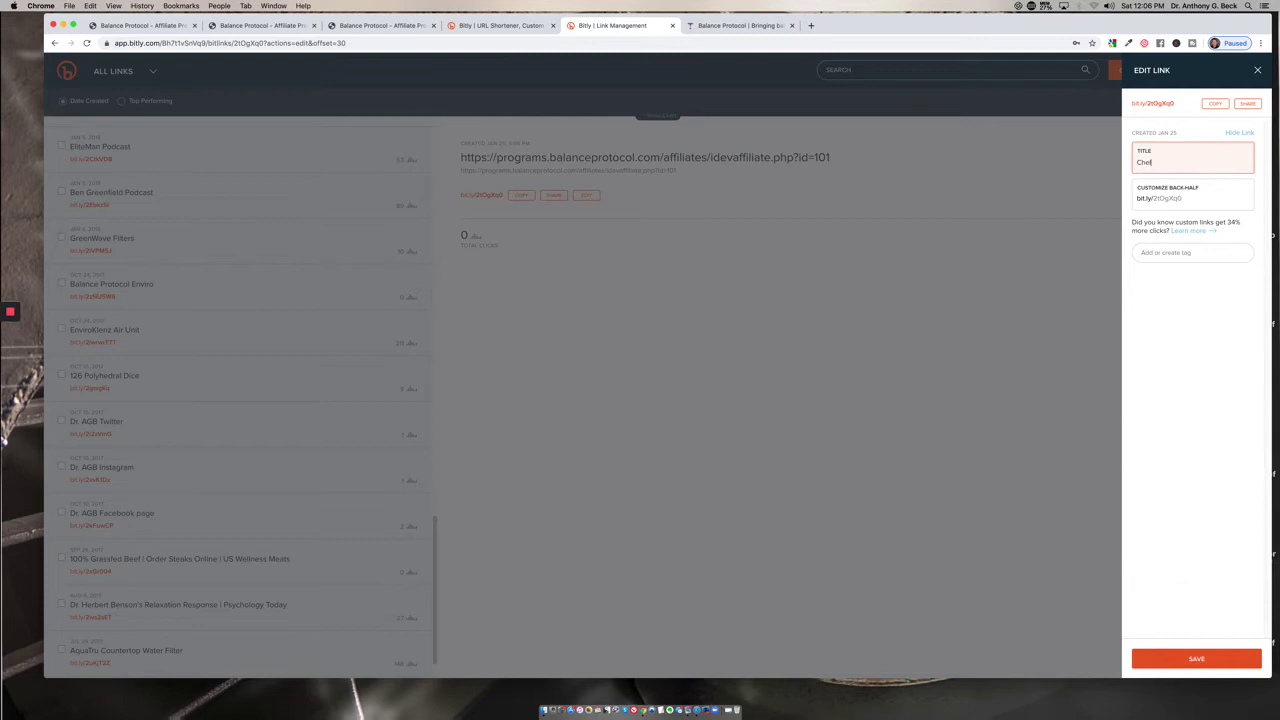
type("sey BP Pr")
type("ograms ")
type("RE")
left_click(1210, 664)
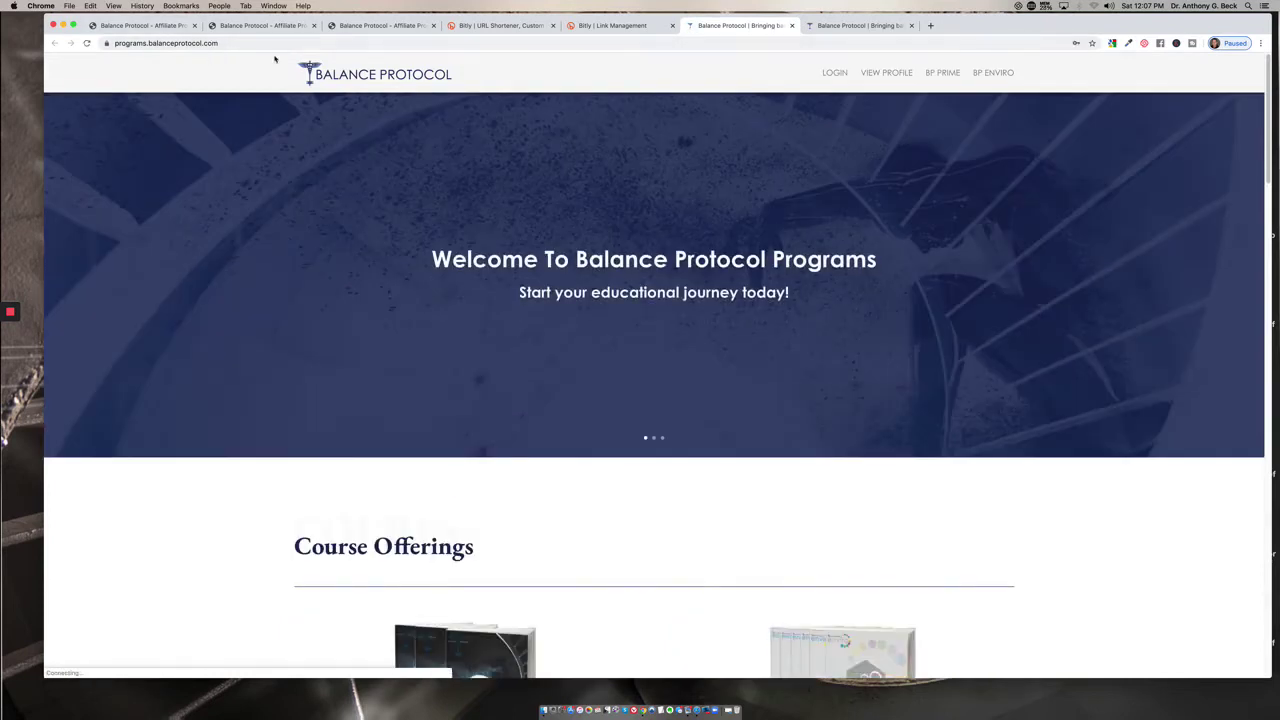
Step: Close the Balance Protocol test tab, copy the new short link, and scroll the link list to the top
left_click(791, 25)
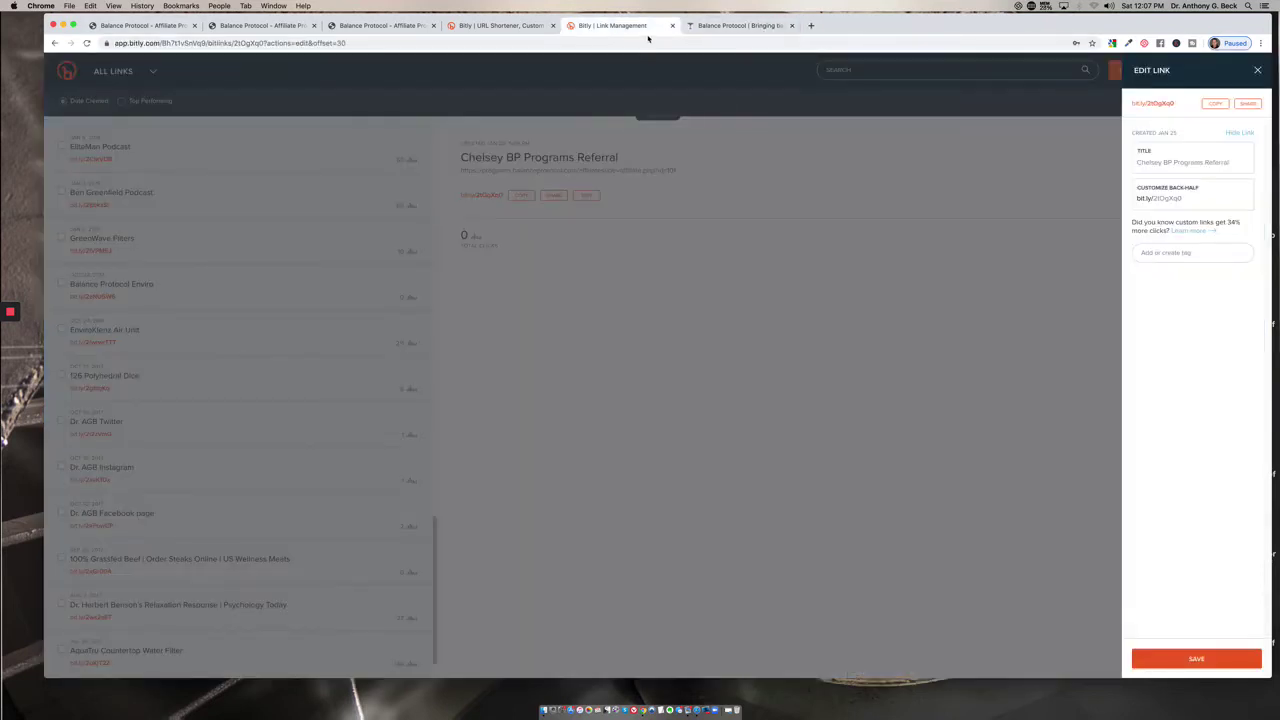
left_click(1215, 103)
left_click(963, 542)
scroll(365, 420, "up", 8)
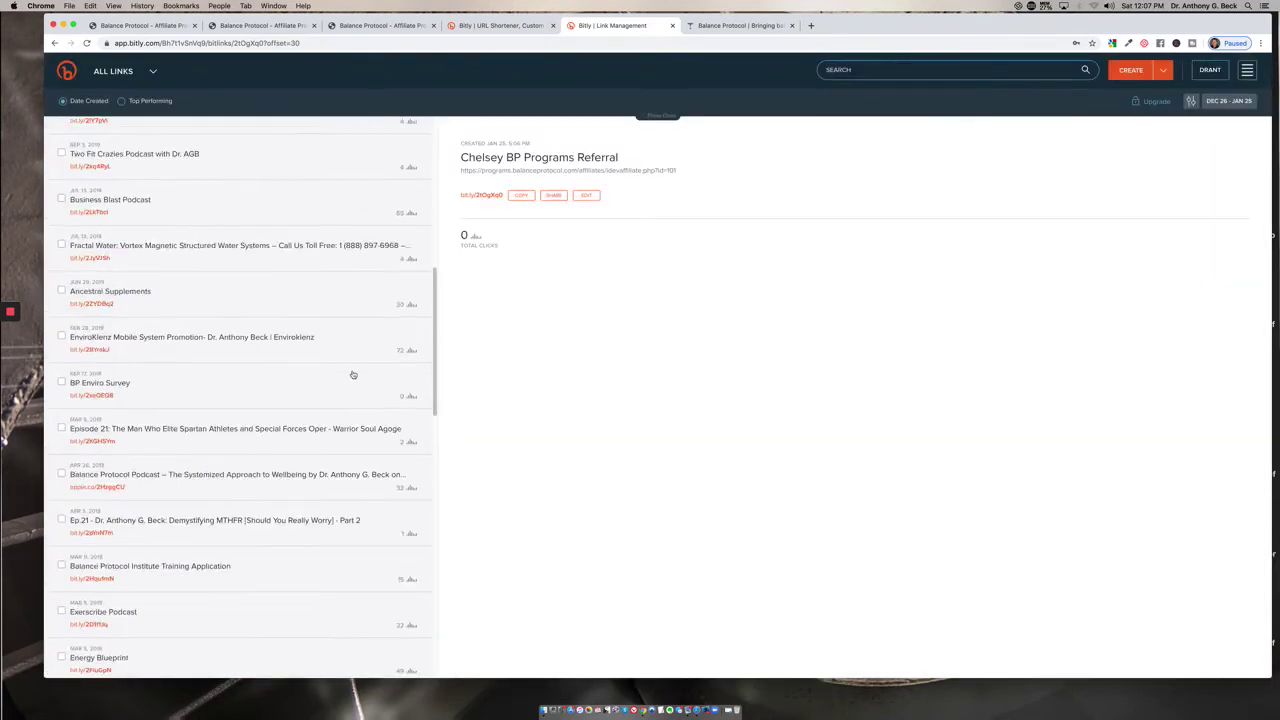
scroll(352, 374, "up", 8)
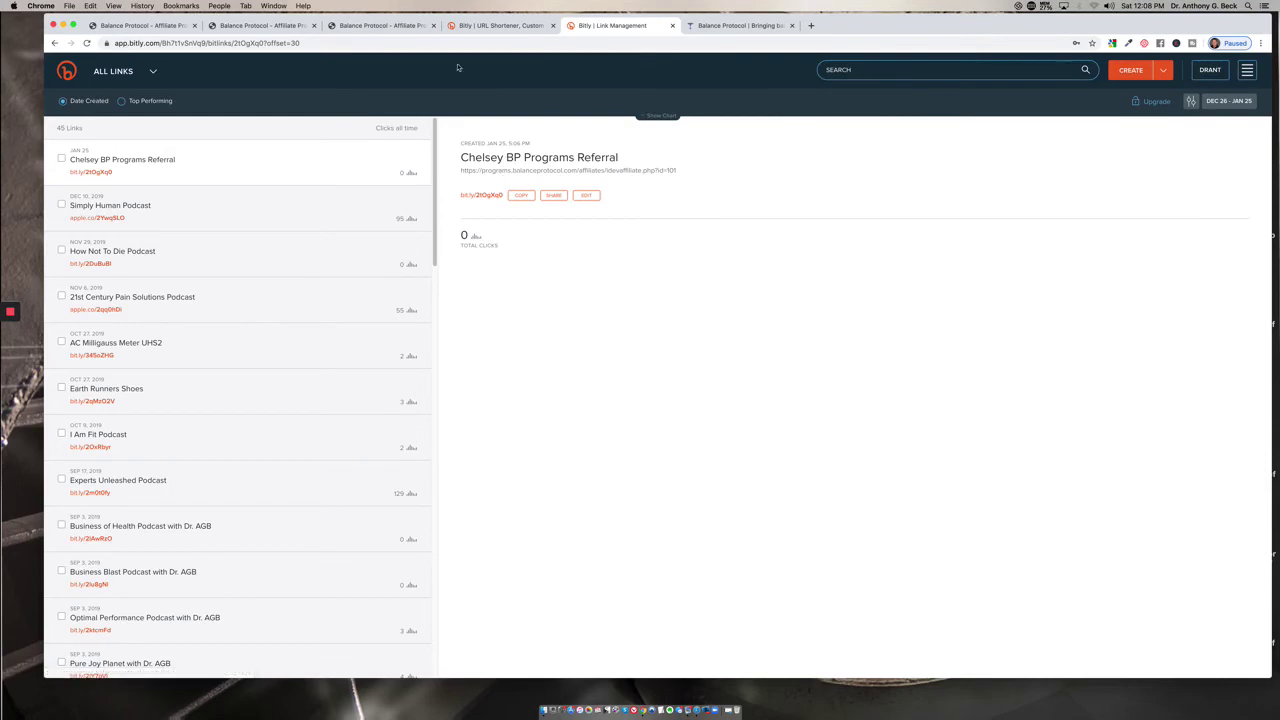
Step: Reload the affiliate account page and log back into the Balance Protocol affiliate dashboard
left_click(262, 25)
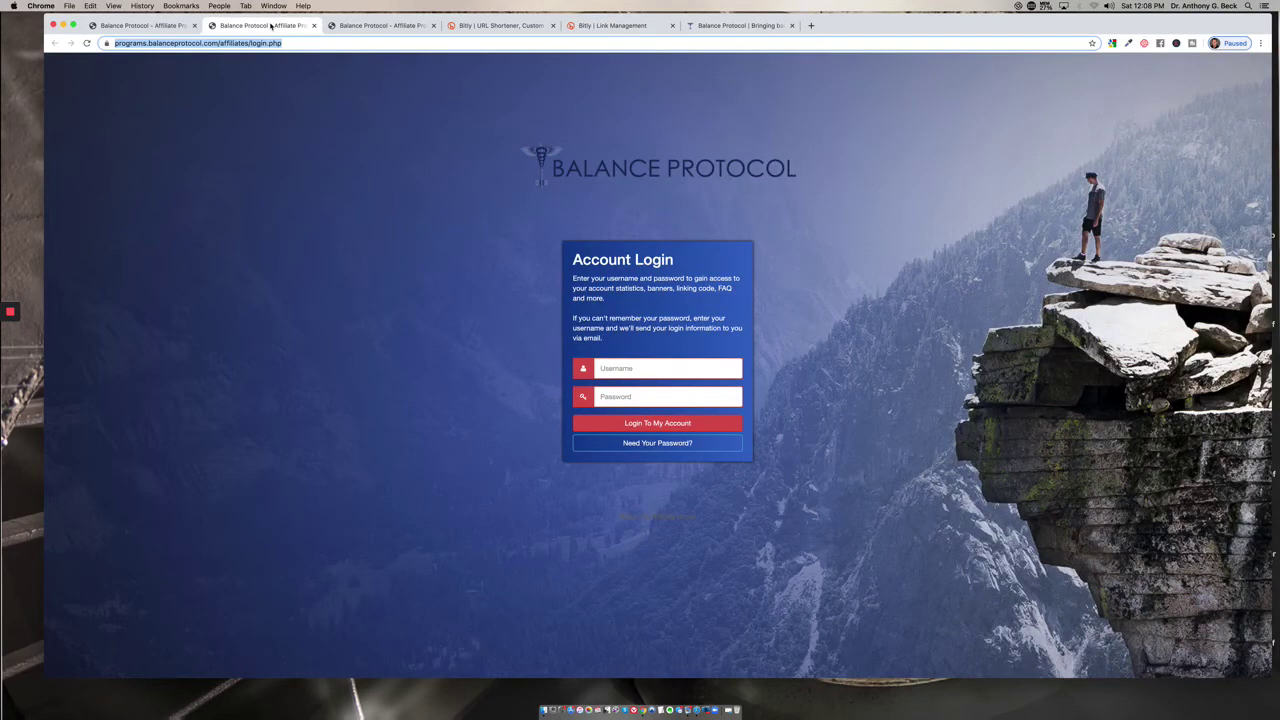
left_click(362, 26)
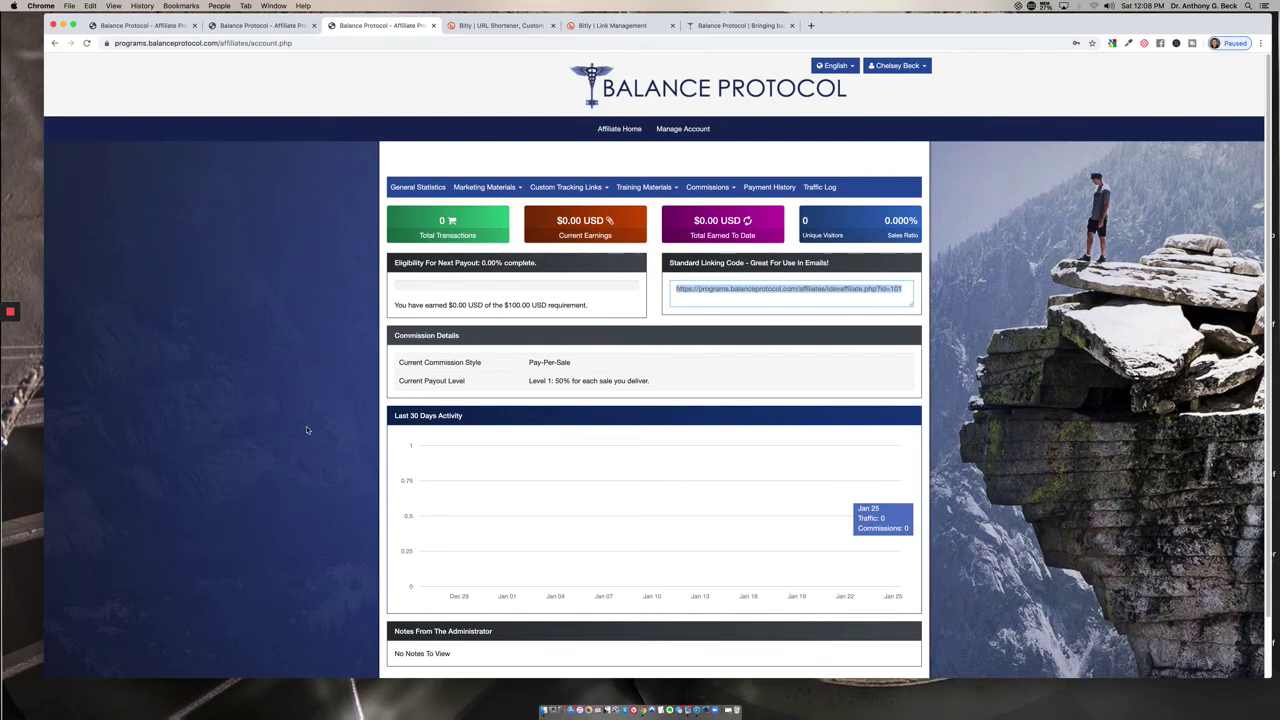
left_click(425, 194)
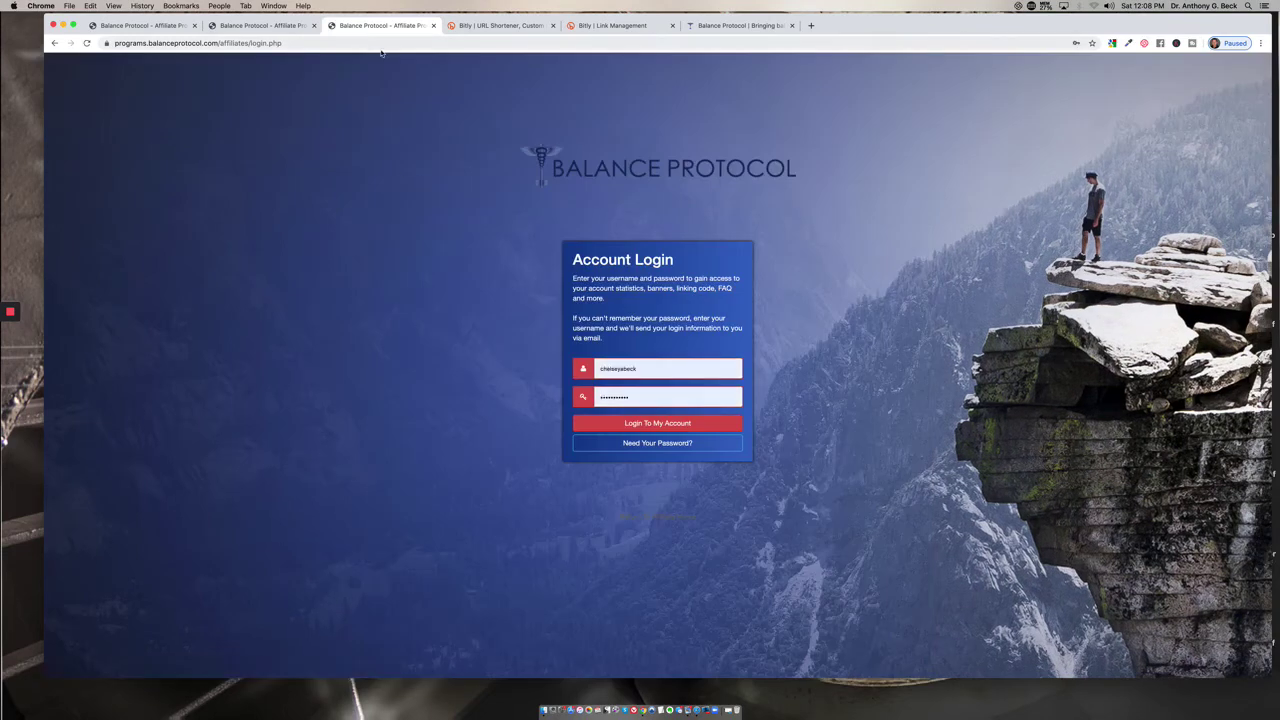
left_click(634, 423)
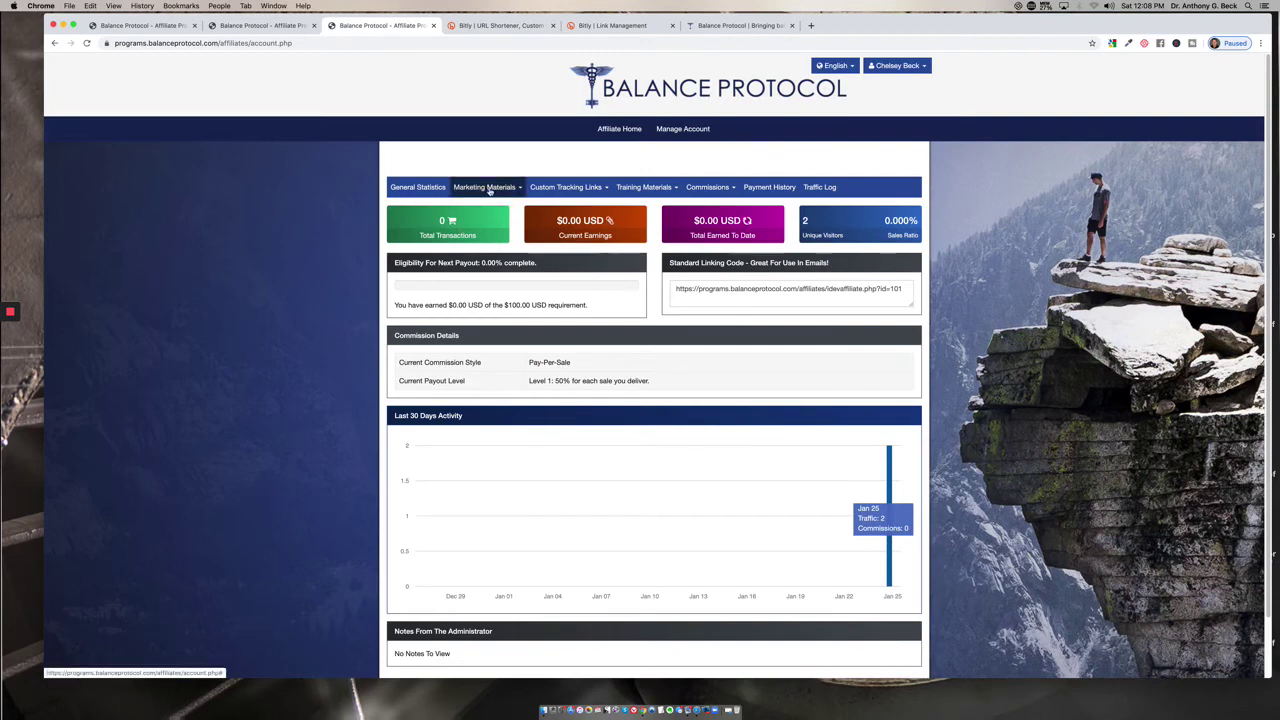
Step: Browse Marketing Materials, Custom Tracking Links, Training Materials, Commissions, Payment History and Traffic Log
left_click(484, 187)
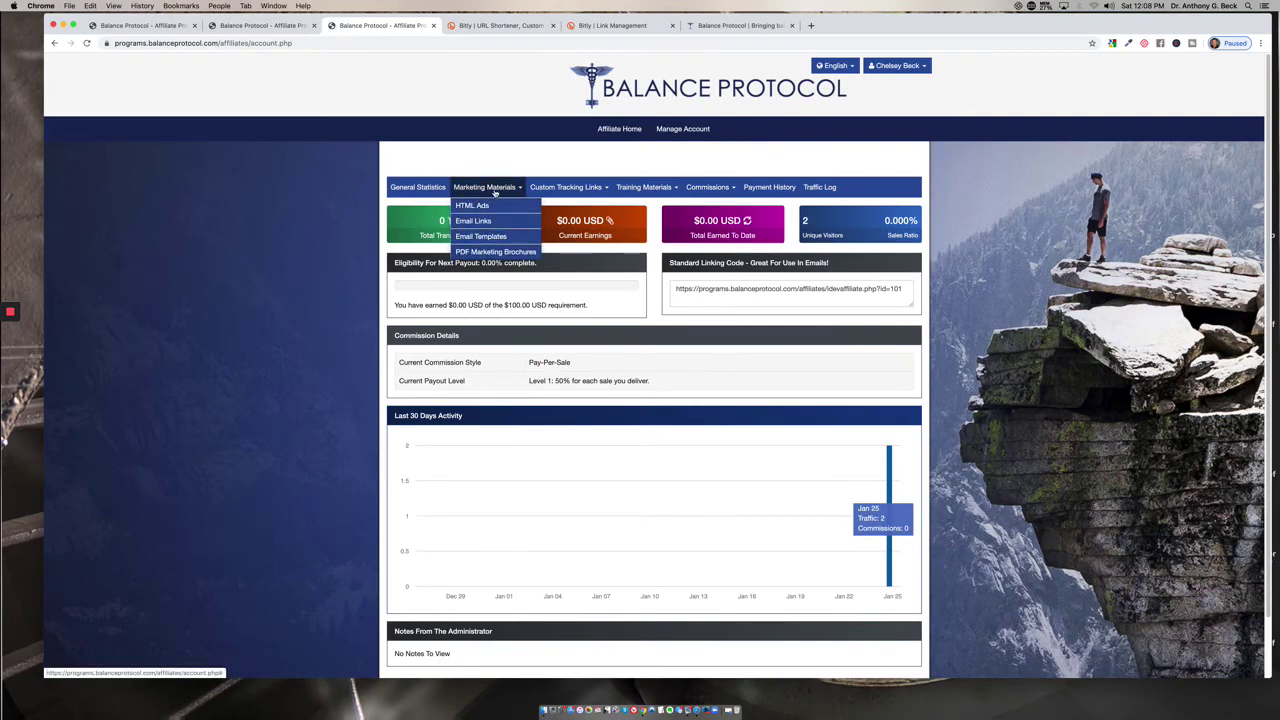
left_click(572, 188)
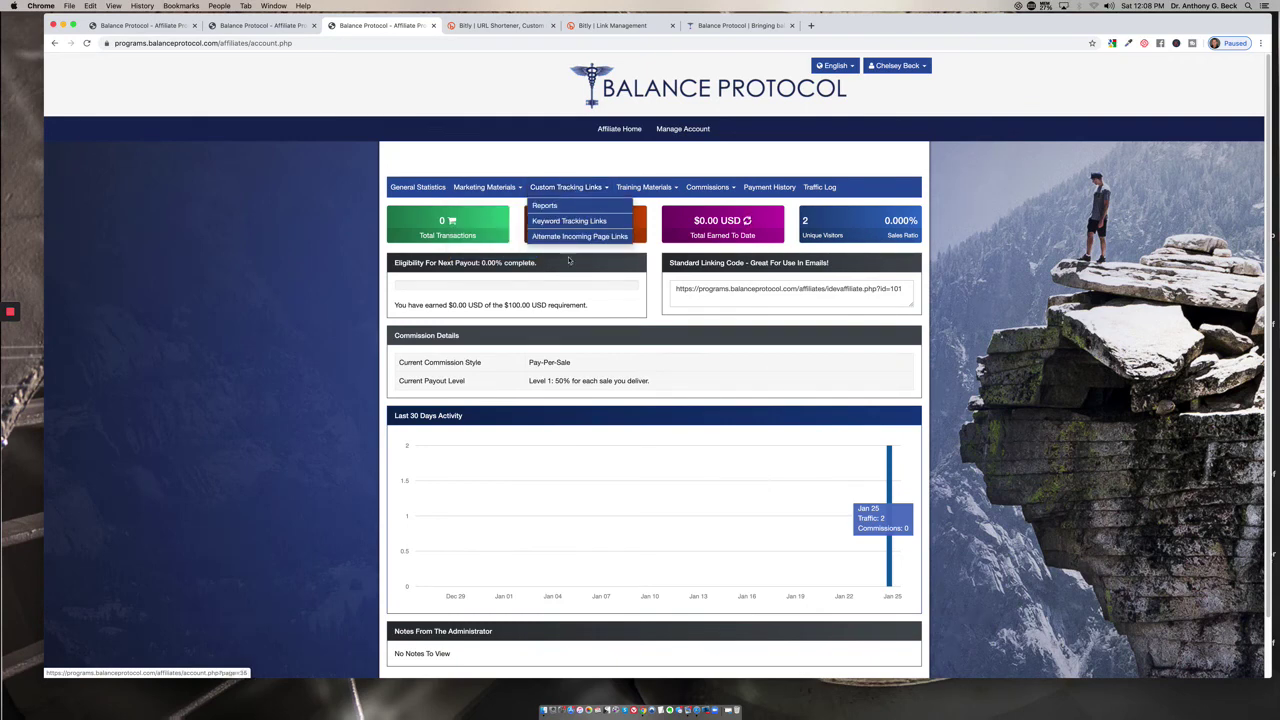
left_click(664, 192)
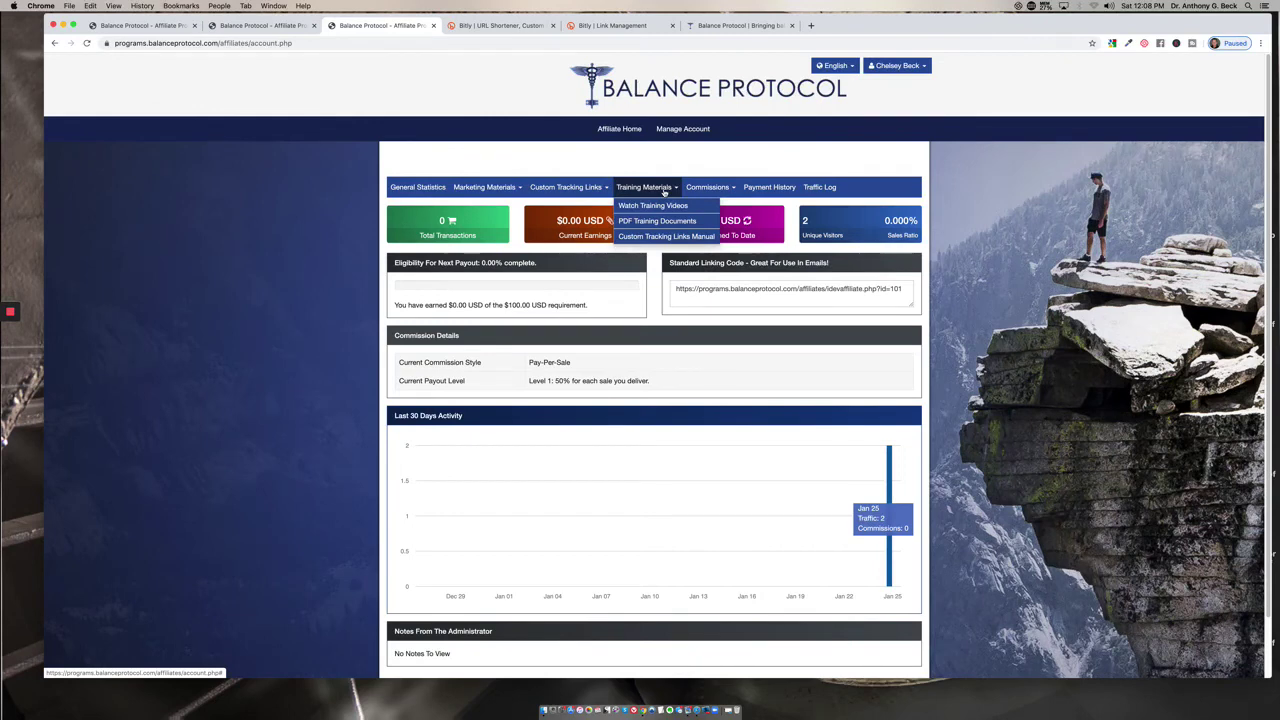
left_click(700, 189)
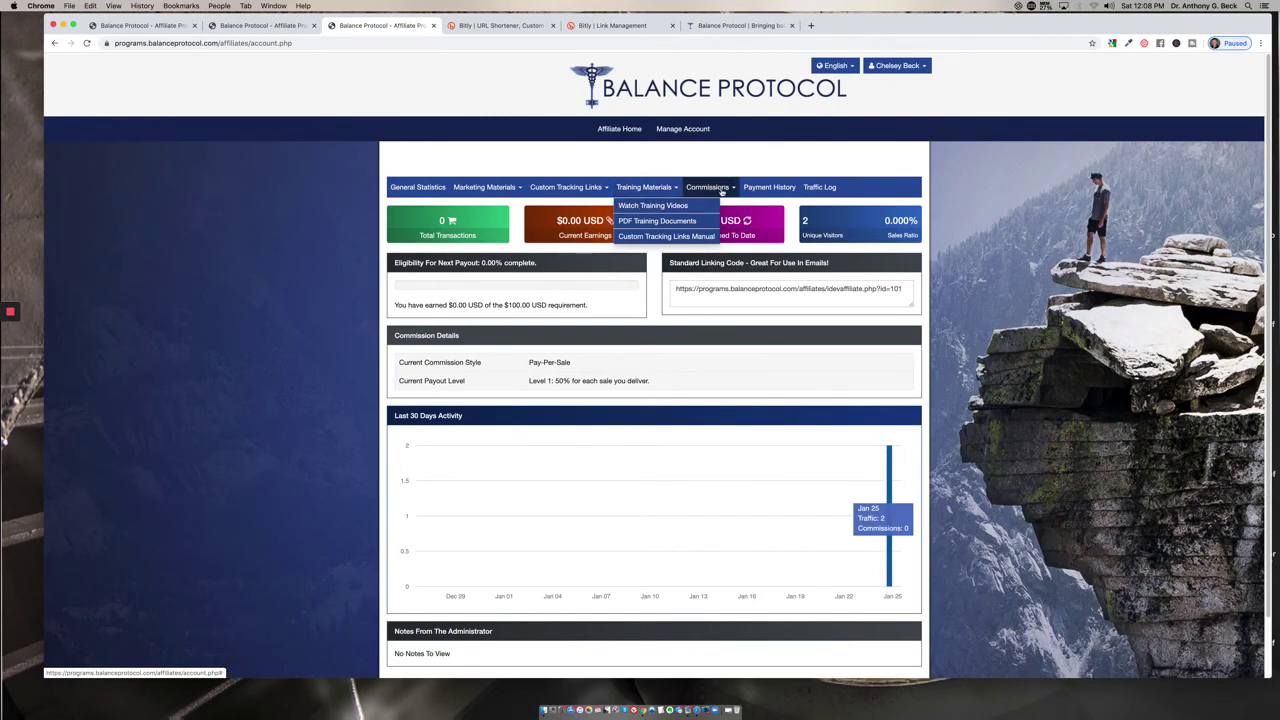
left_click(720, 208)
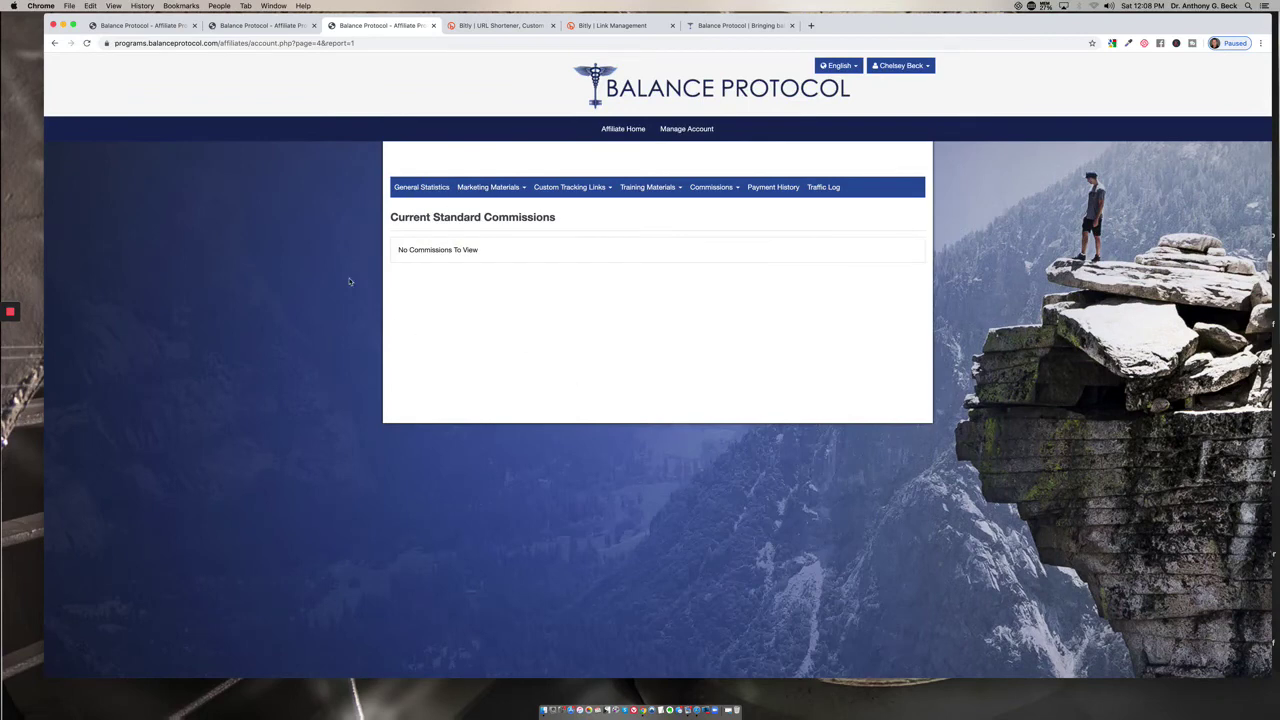
left_click(781, 190)
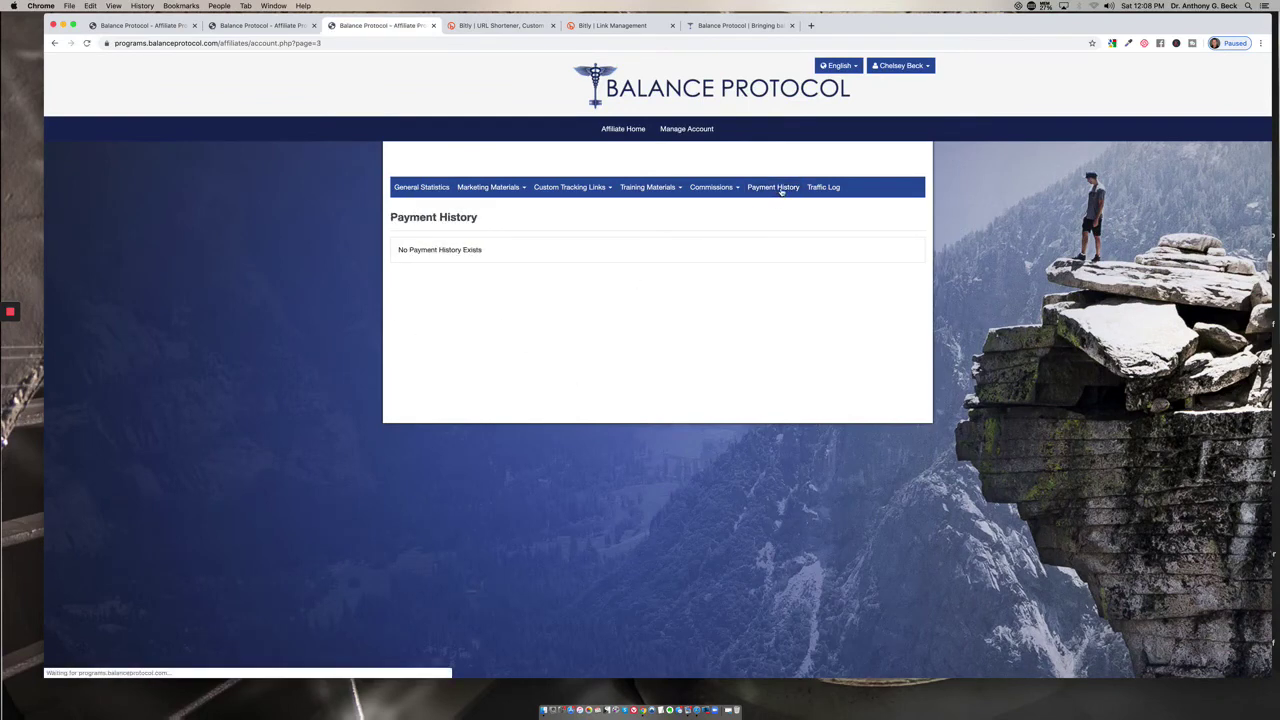
left_click(829, 189)
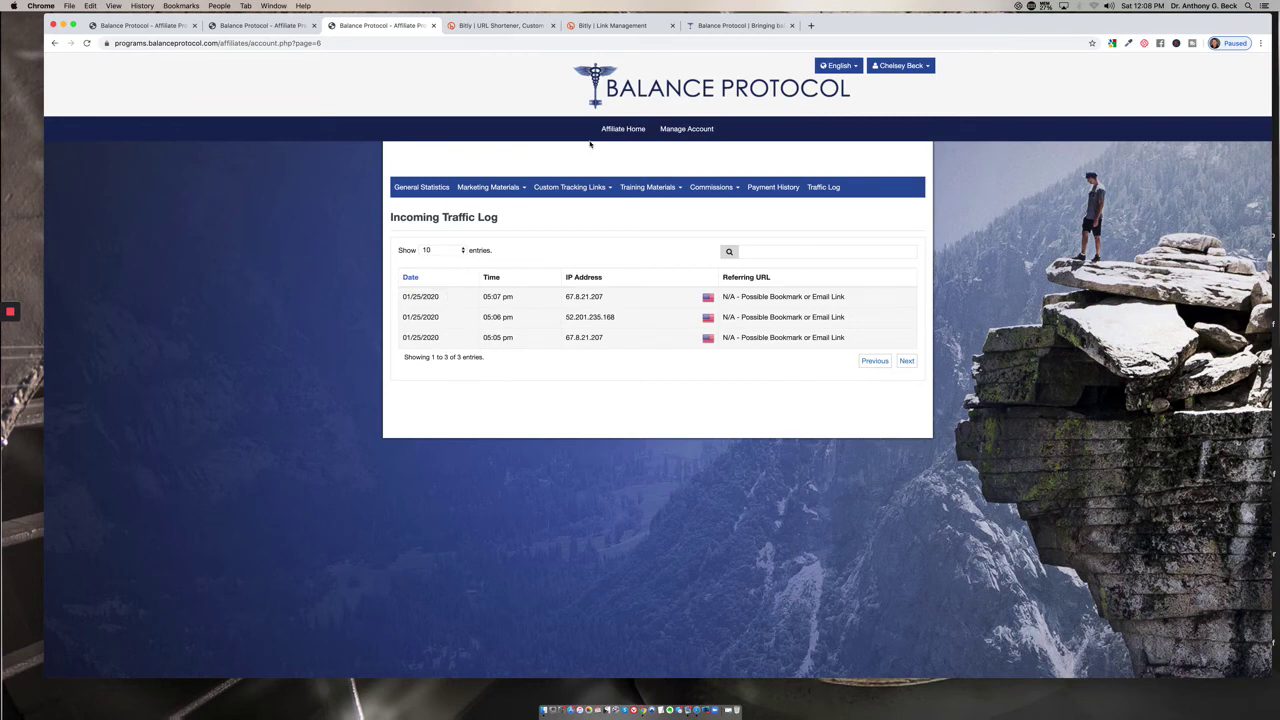
Step: View the Affiliate Home page, then go back to the Manage Account stats dashboard
left_click(634, 134)
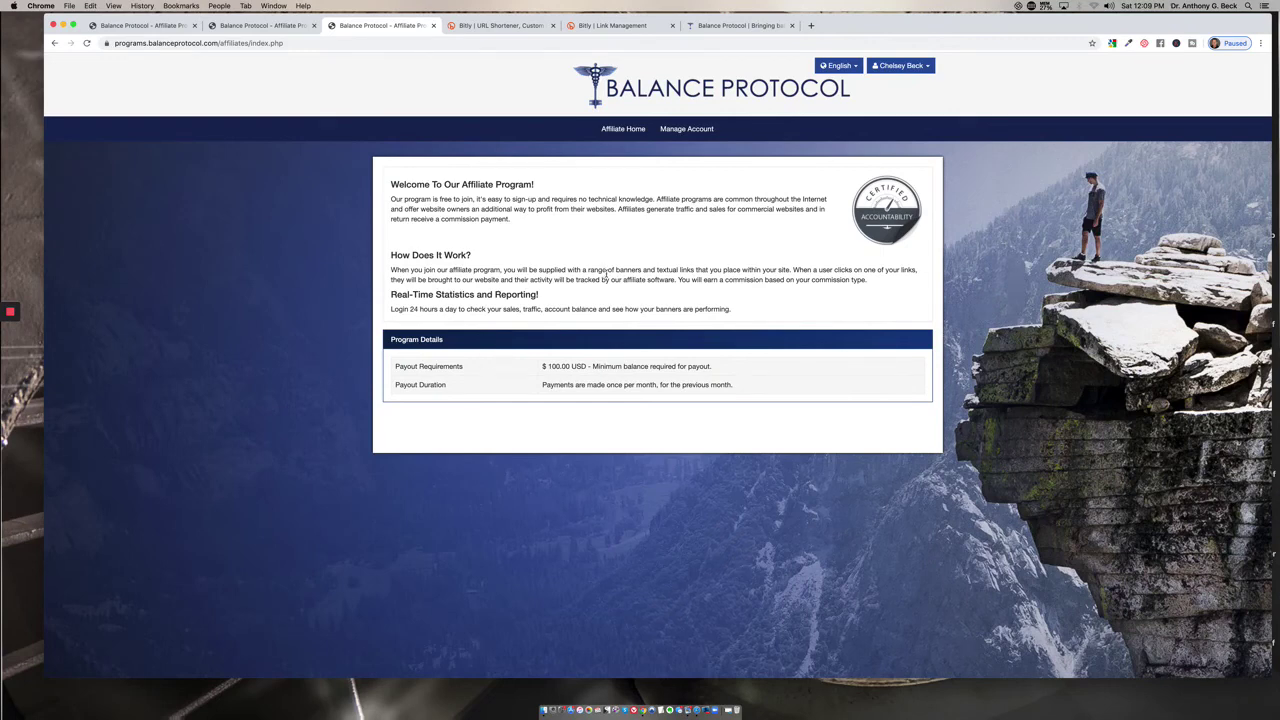
left_click(694, 130)
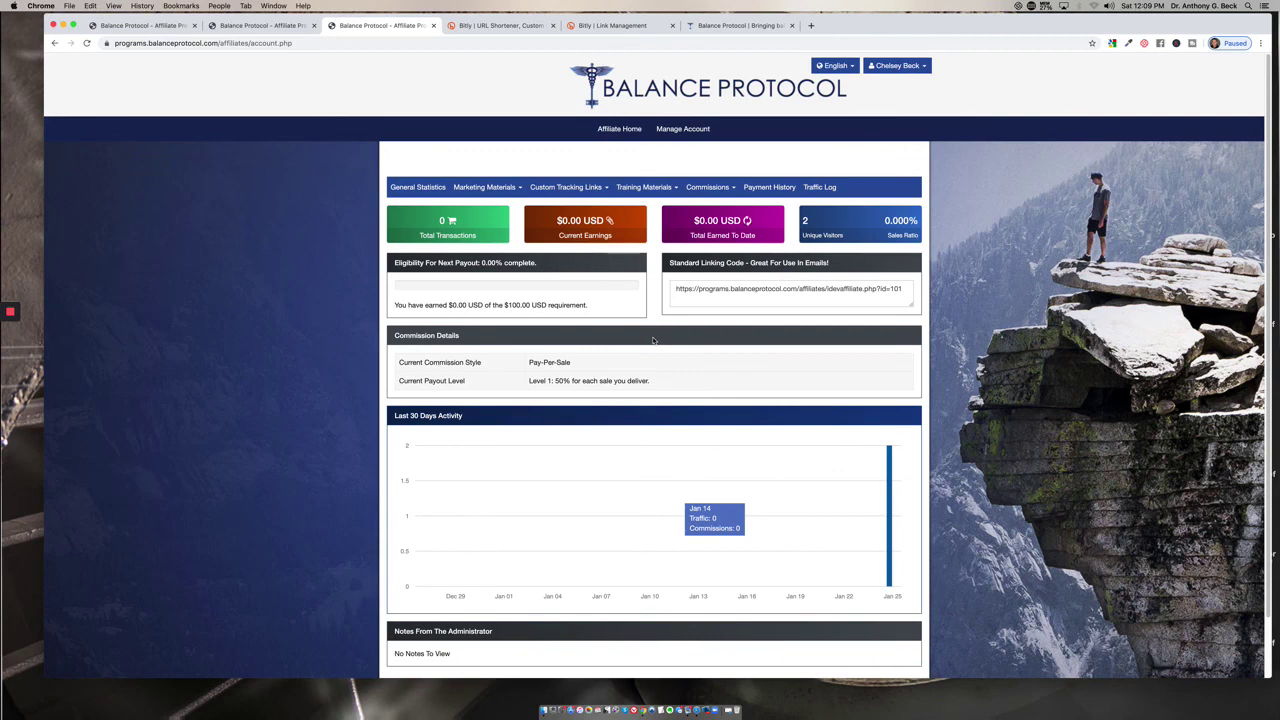
scroll(697, 358, "down", 1)
scroll(690, 365, "up", 1)
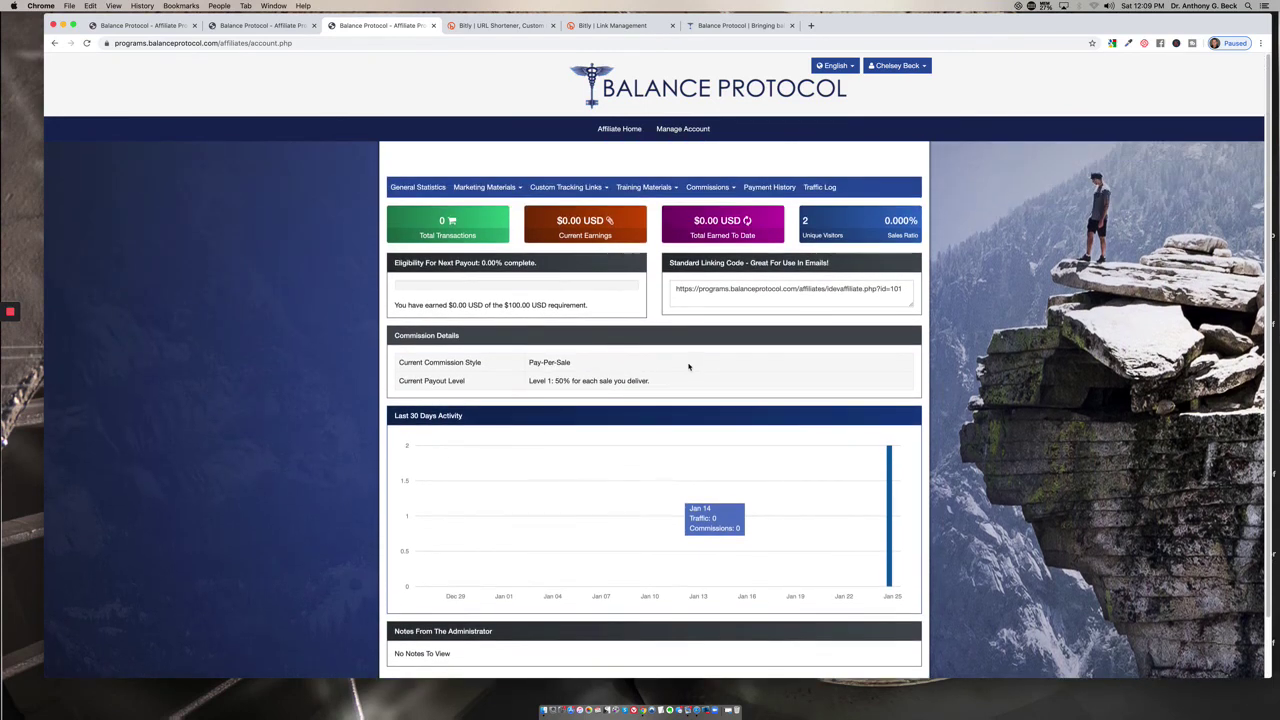